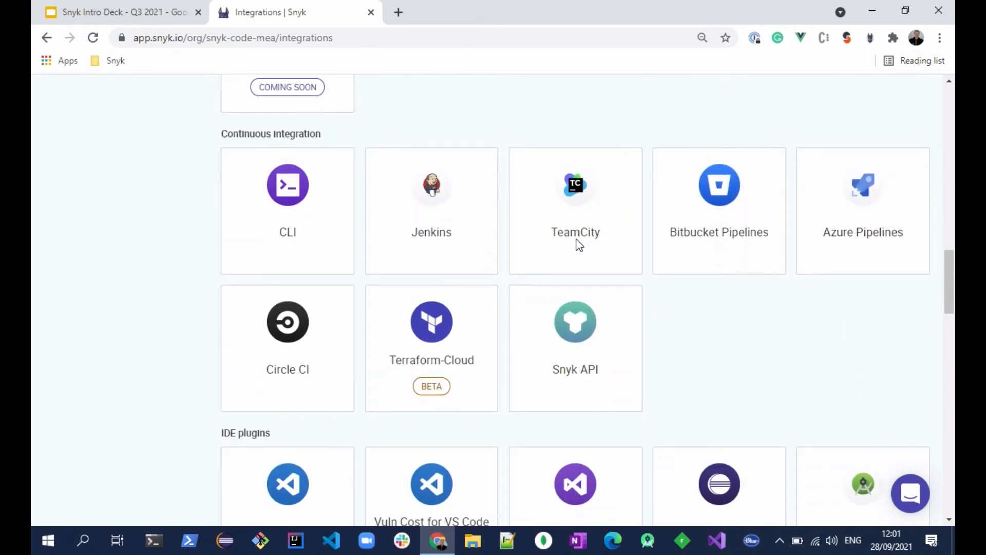
Import the goof repository from the personal GitHub account through the GitHub source control integration.
scroll(579, 244, "down", 1)
scroll(578, 246, "down", 3)
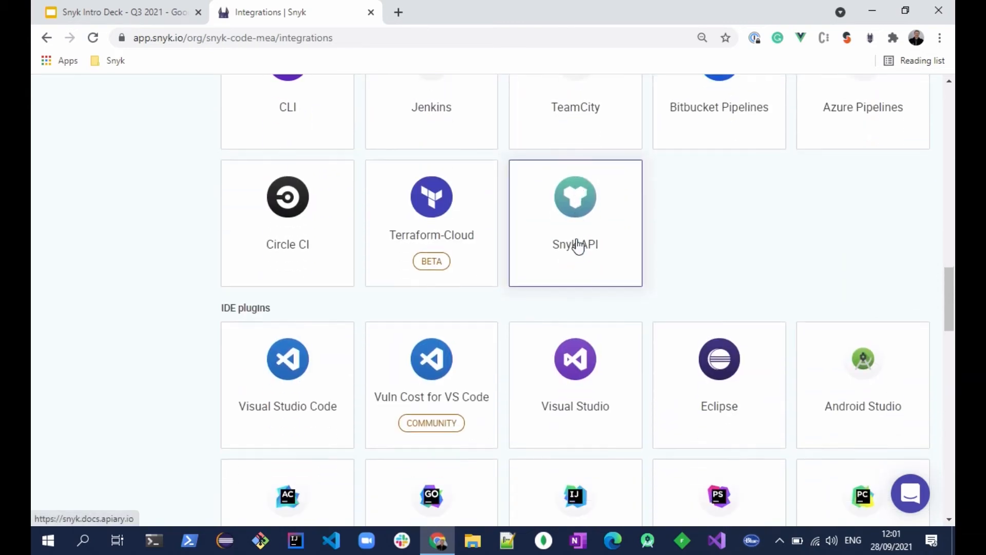
scroll(578, 245, "up", 7)
scroll(577, 245, "up", 20)
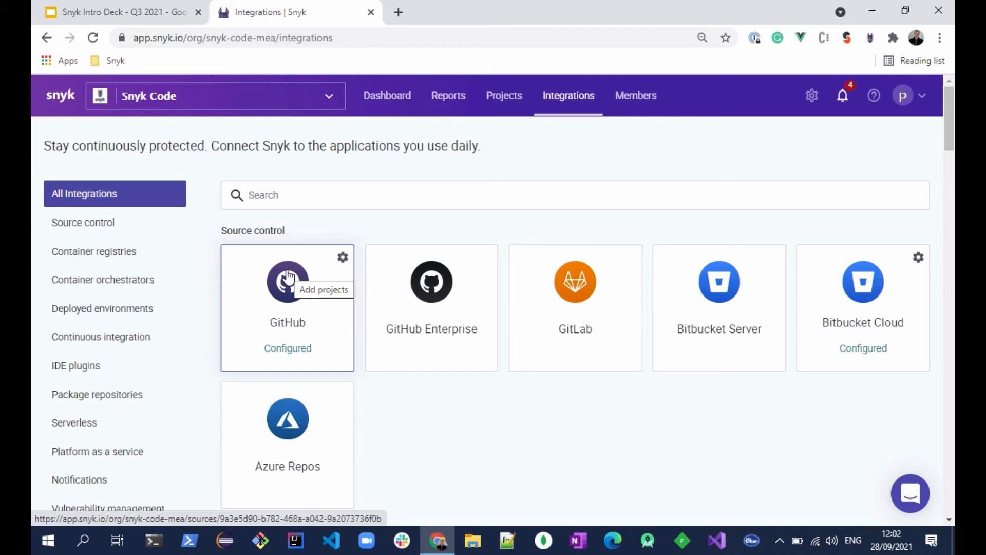
left_click(277, 281)
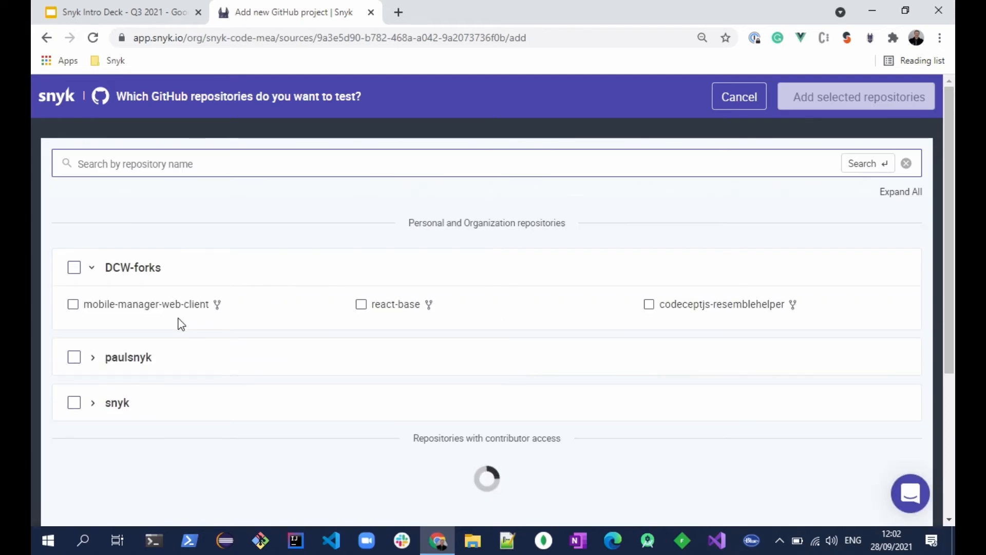
left_click(94, 362)
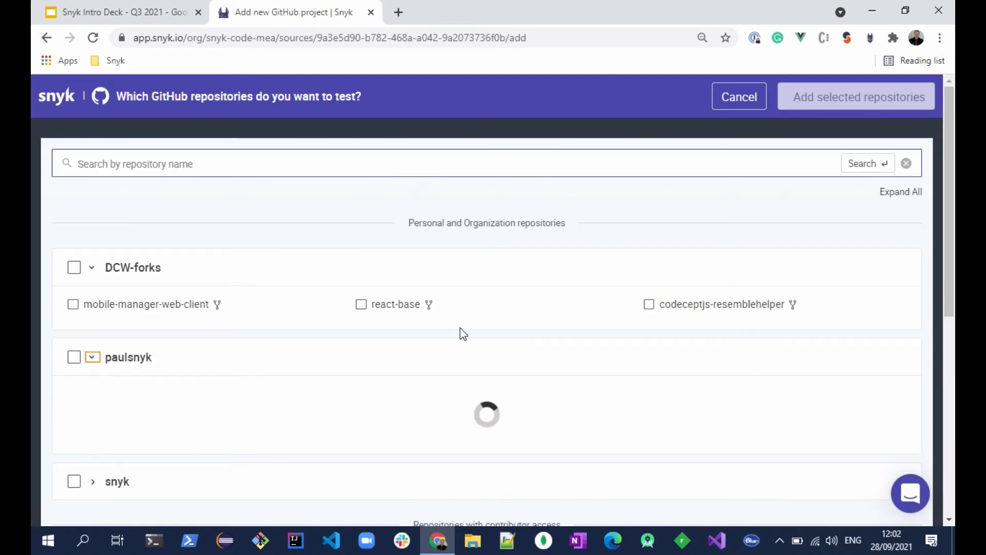
scroll(460, 334, "down", 3)
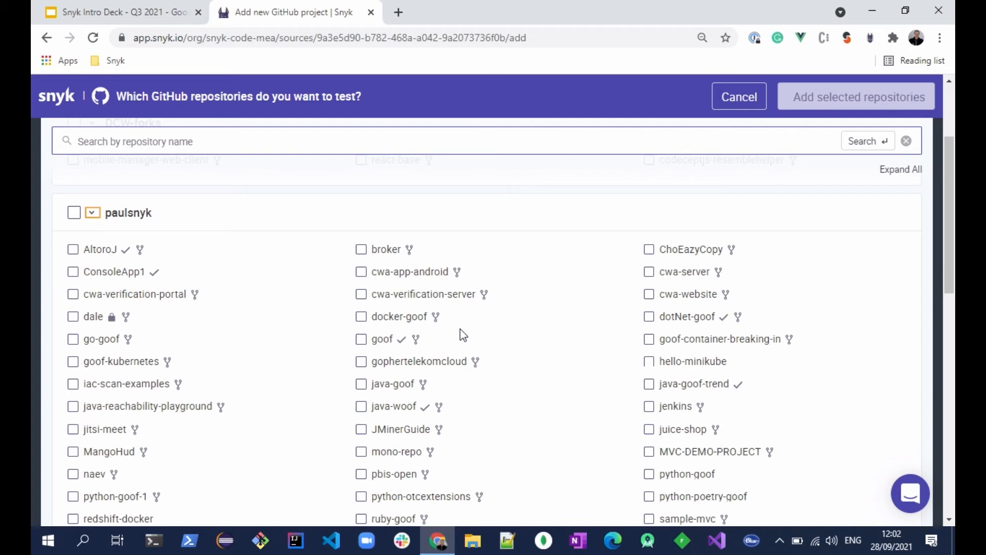
left_click(386, 343)
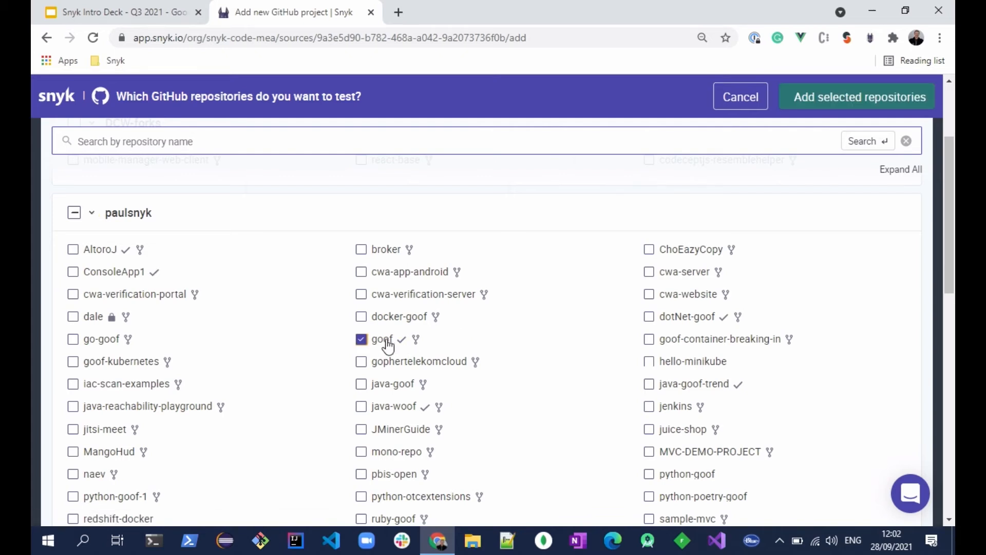
left_click(883, 95)
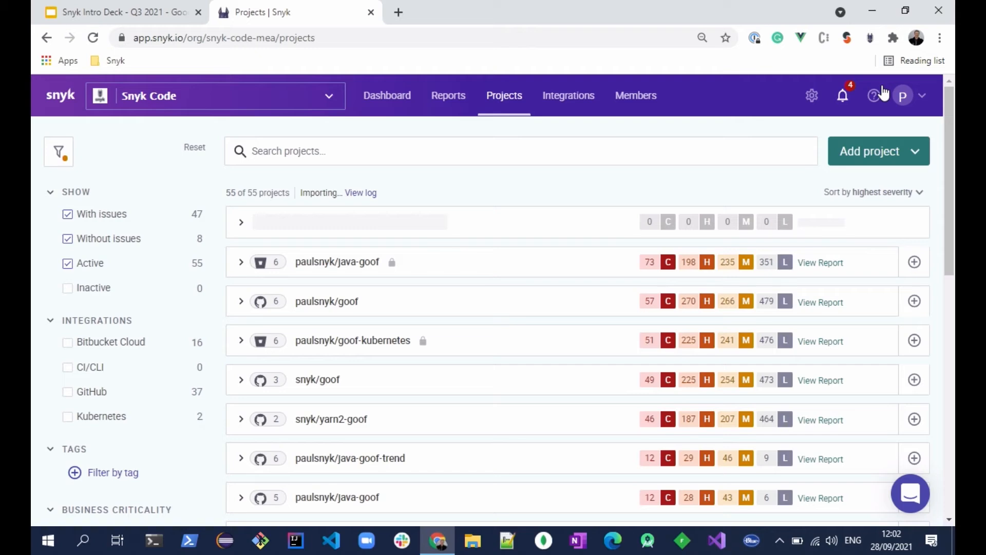
Switch to the Snyk Intro Deck in Google Slides and show "The modern application" slide.
key("alt+Tab")
left_click(118, 12)
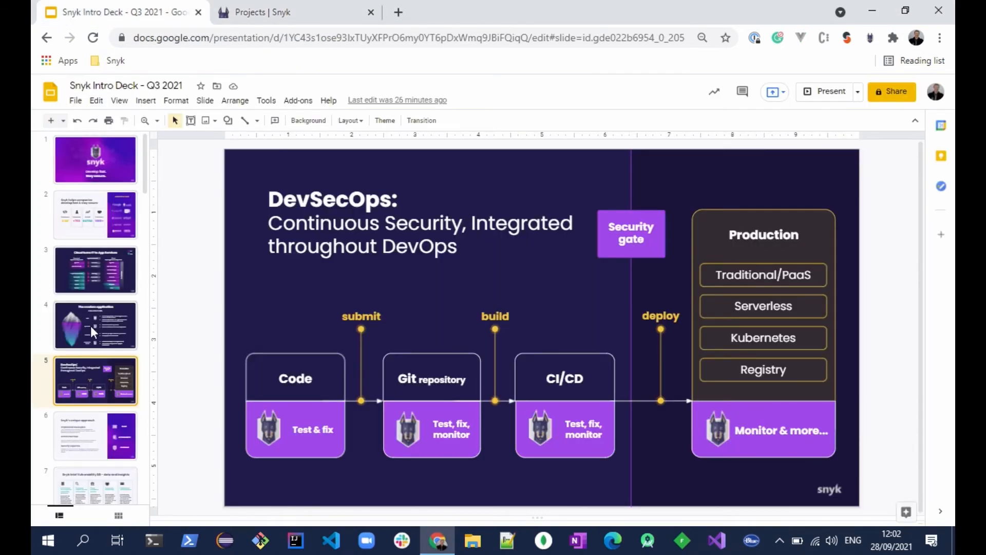
left_click(91, 325)
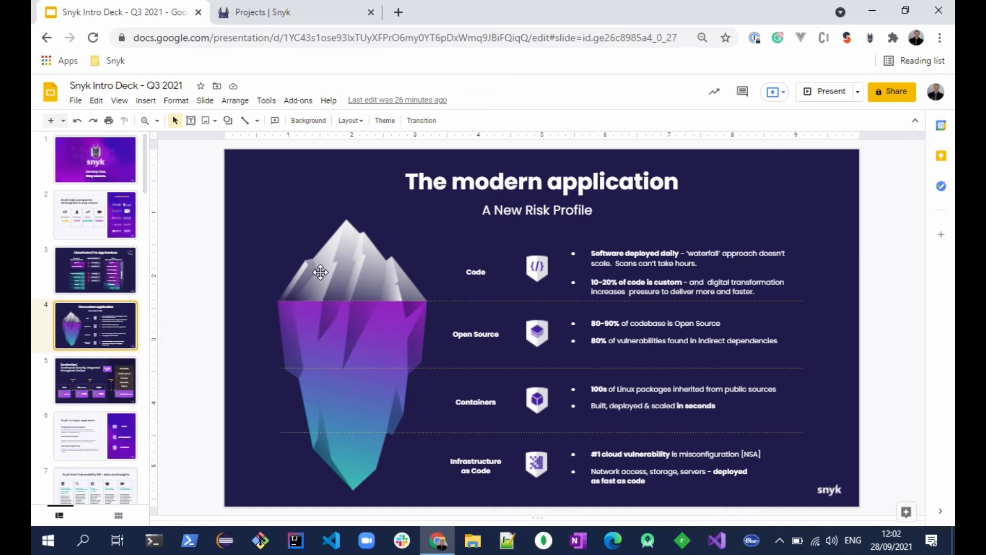
Return to the Snyk projects page, reload it after the import and expand the personal account's goof project.
left_click(341, 16)
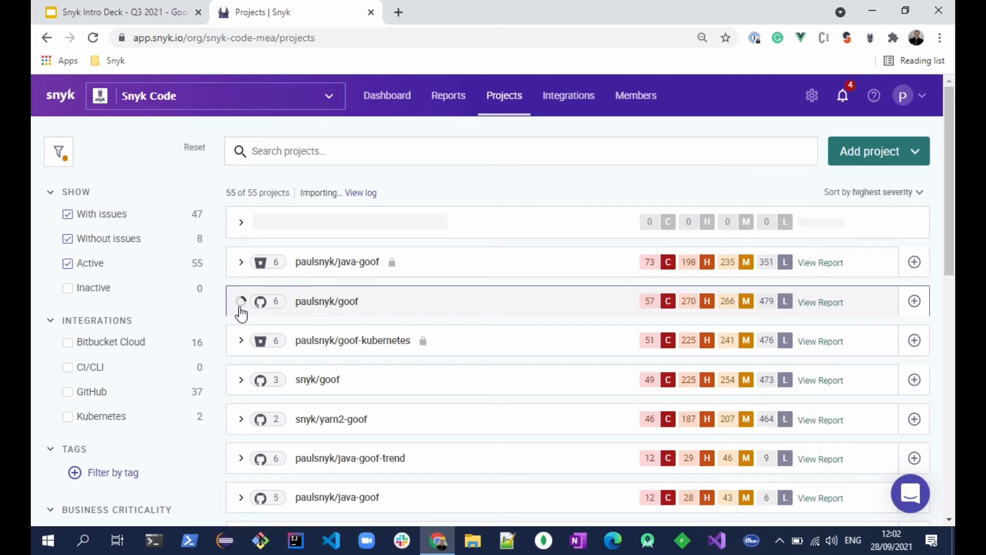
left_click(239, 310)
scroll(464, 343, "down", 2)
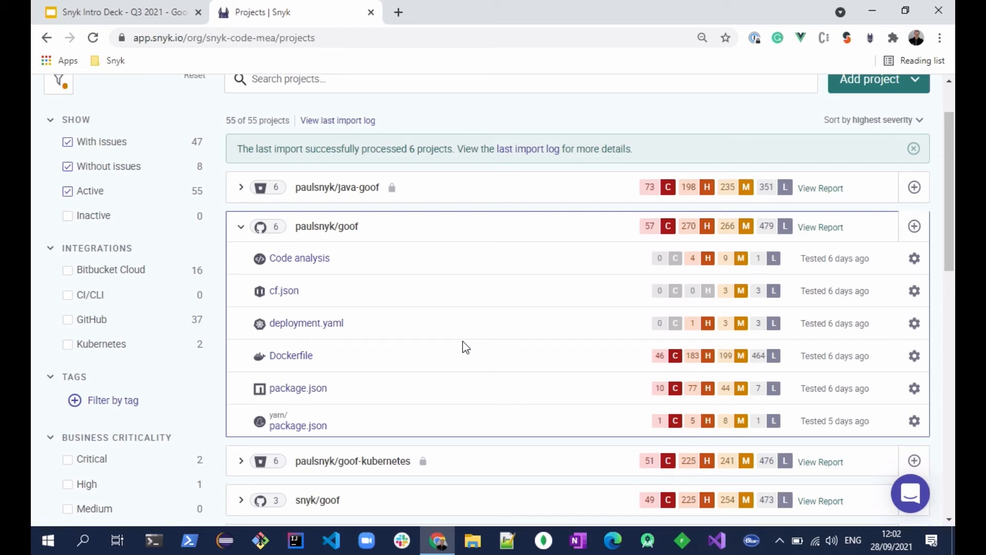
left_click(93, 37)
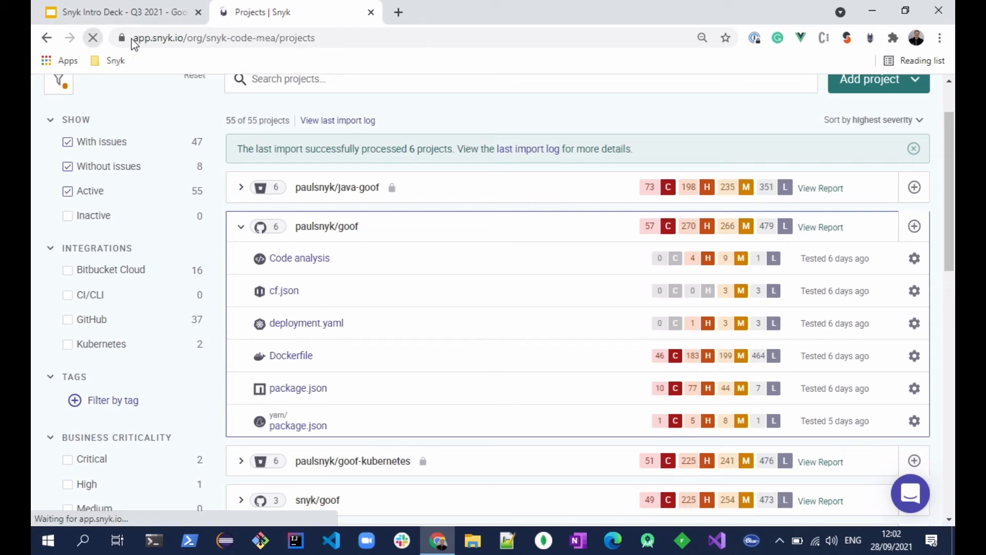
left_click(239, 228)
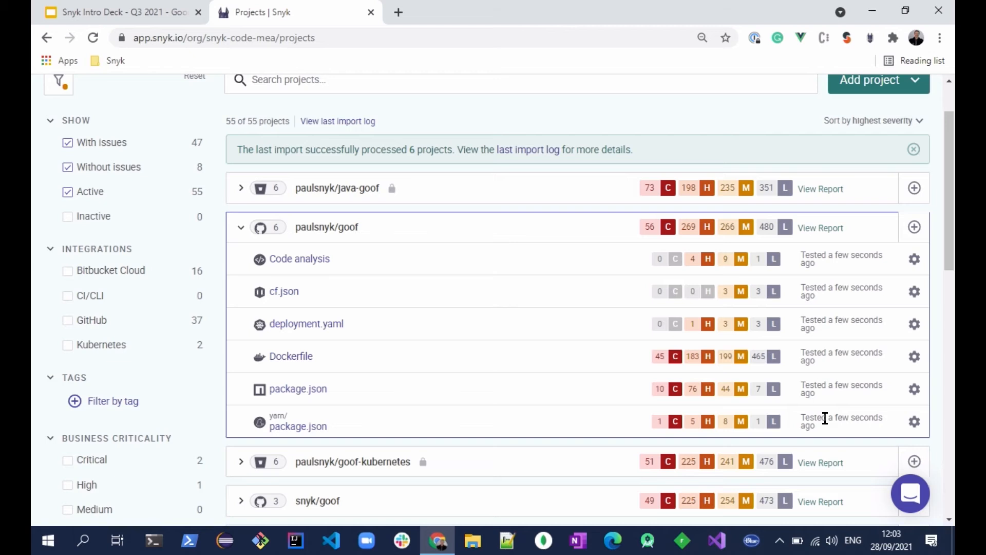
Open the goof project's Code analysis results in a new tab and bring its first Cross-site Scripting issue into view.
right_click(309, 258)
left_click(319, 265)
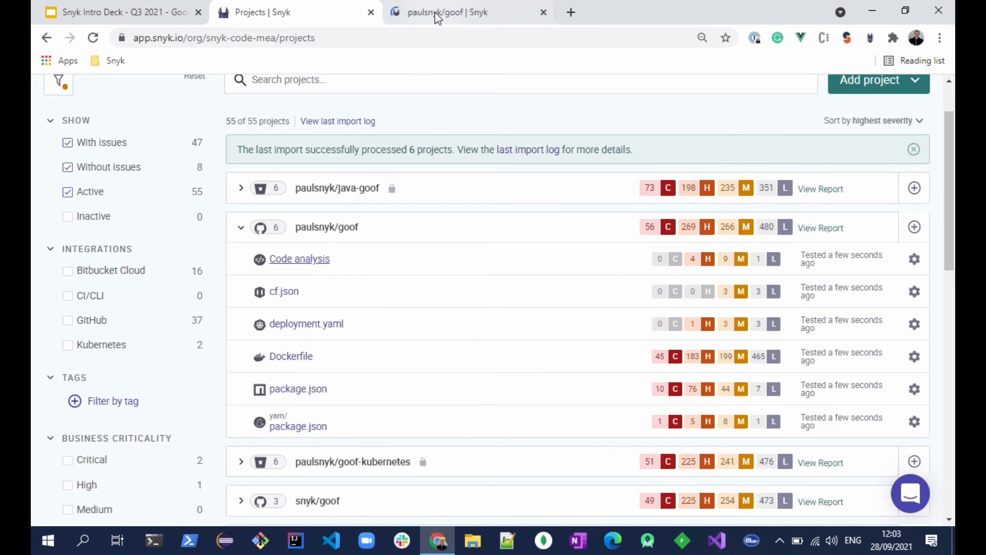
left_click(437, 15)
scroll(430, 238, "down", 4)
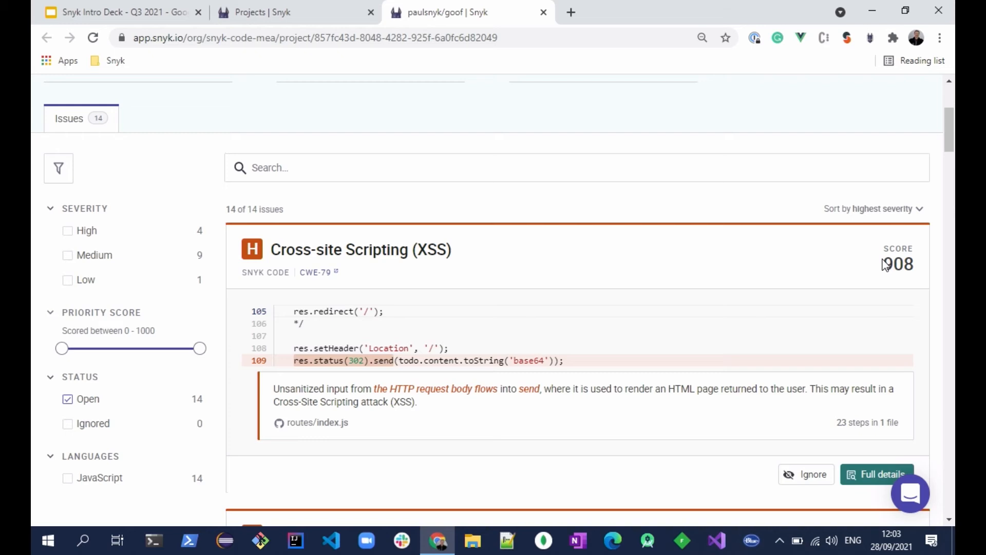
Open the full details of the Cross-site Scripting issue and step through its data flow to the todo step at 55:16.
left_click(878, 474)
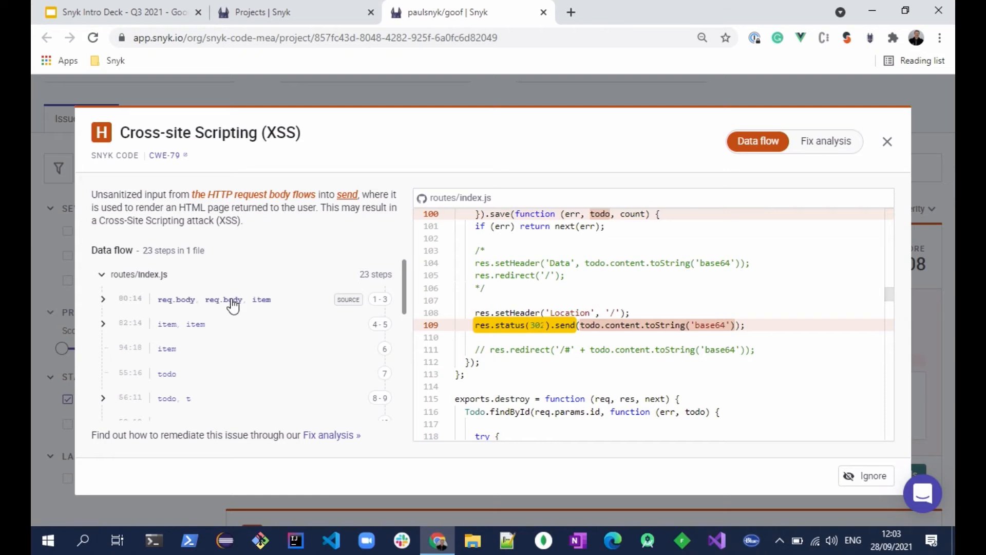
left_click(219, 333)
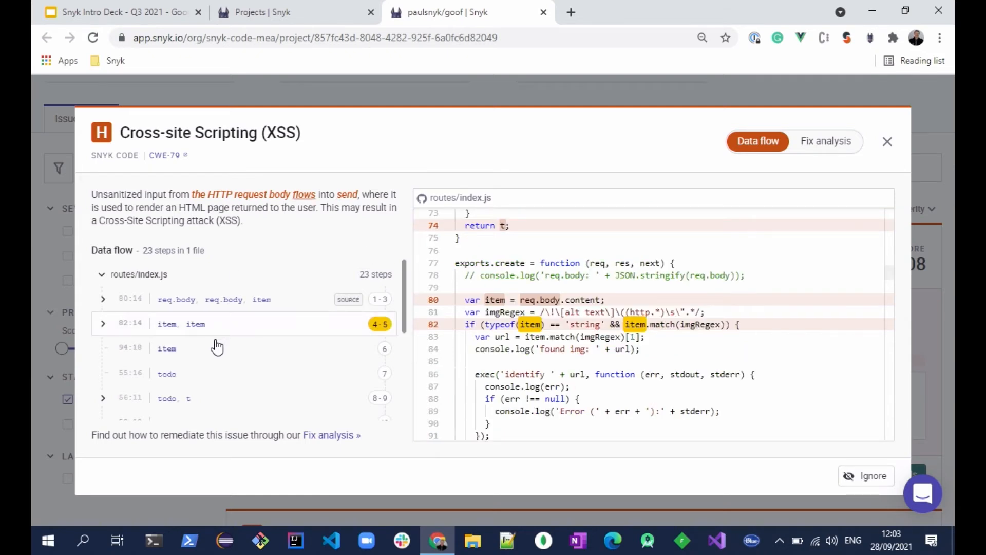
left_click(215, 348)
left_click(220, 370)
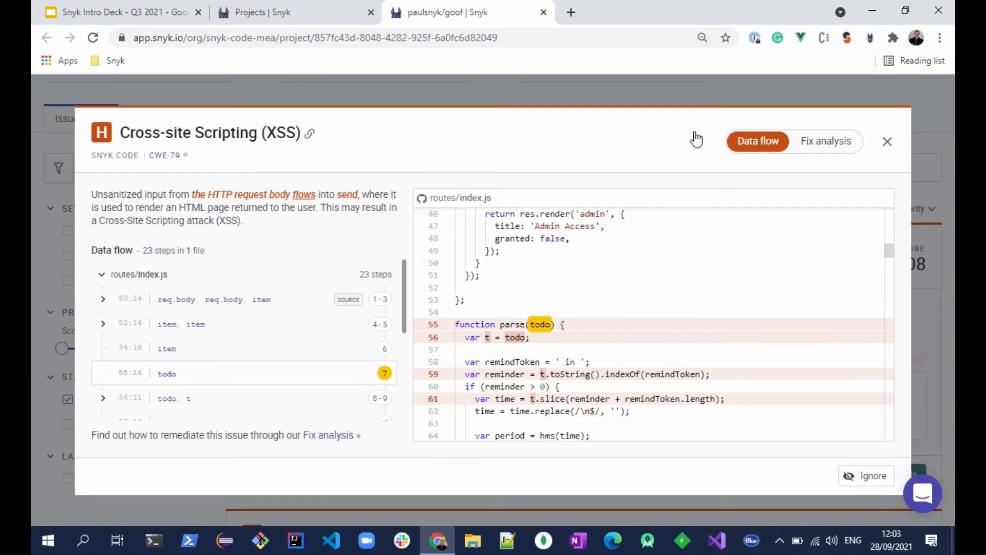
Review the issue's fix analysis and advance the example fixes to the third one, softwerkskammer/Agora.
left_click(807, 142)
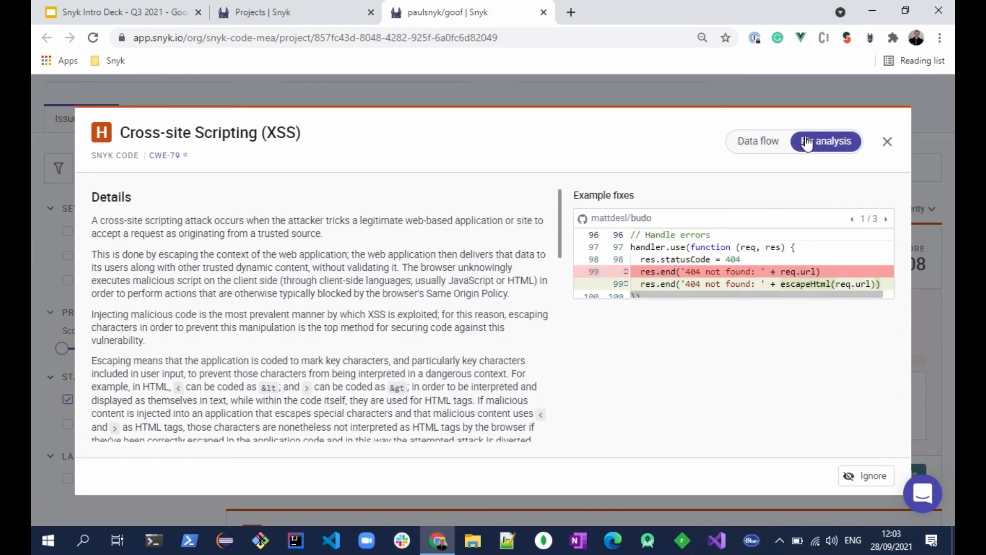
scroll(257, 349, "down", 7)
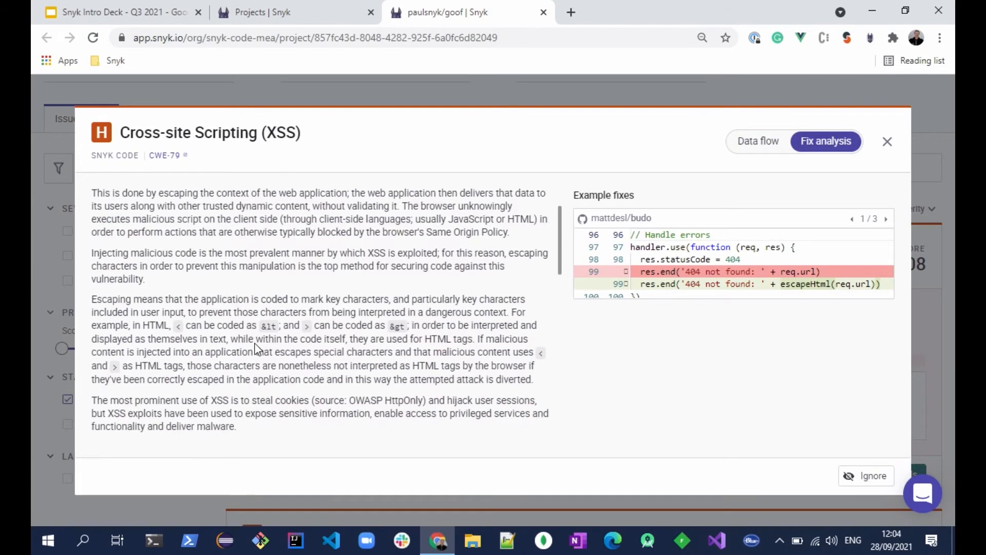
scroll(258, 349, "down", 1)
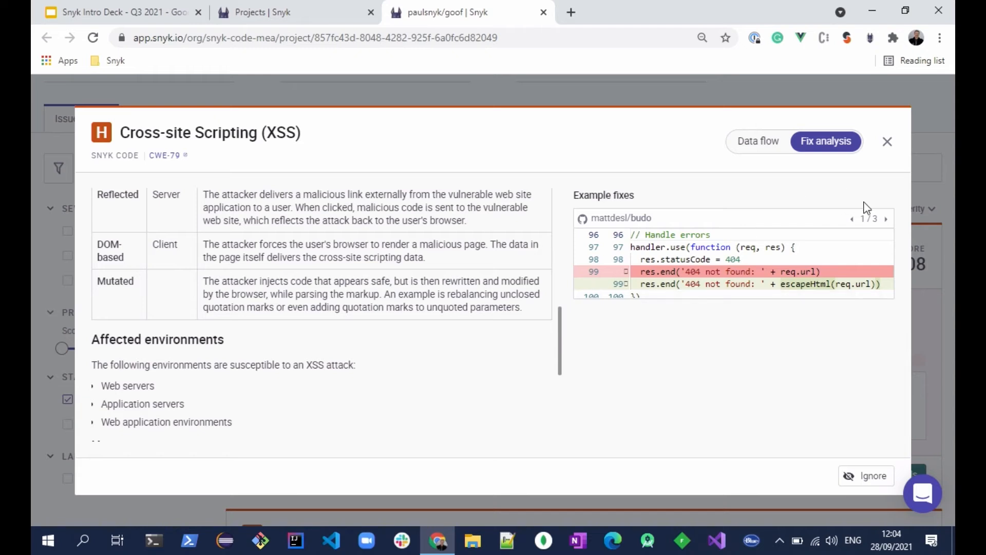
left_click(885, 220)
left_click(885, 221)
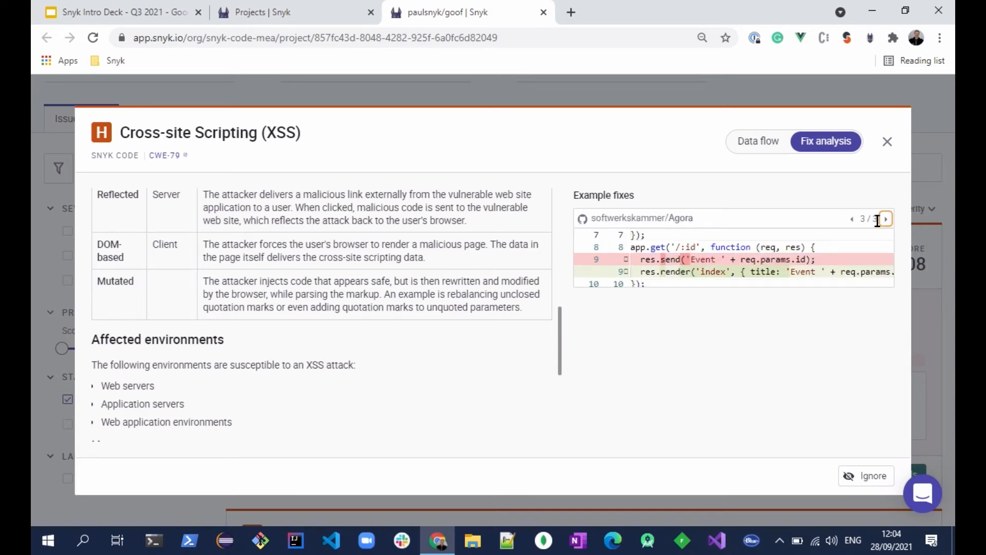
Open the softwerkskammer/Agora example fix commit in a new tab and examine its code differences on GitHub.
right_click(687, 218)
left_click(692, 226)
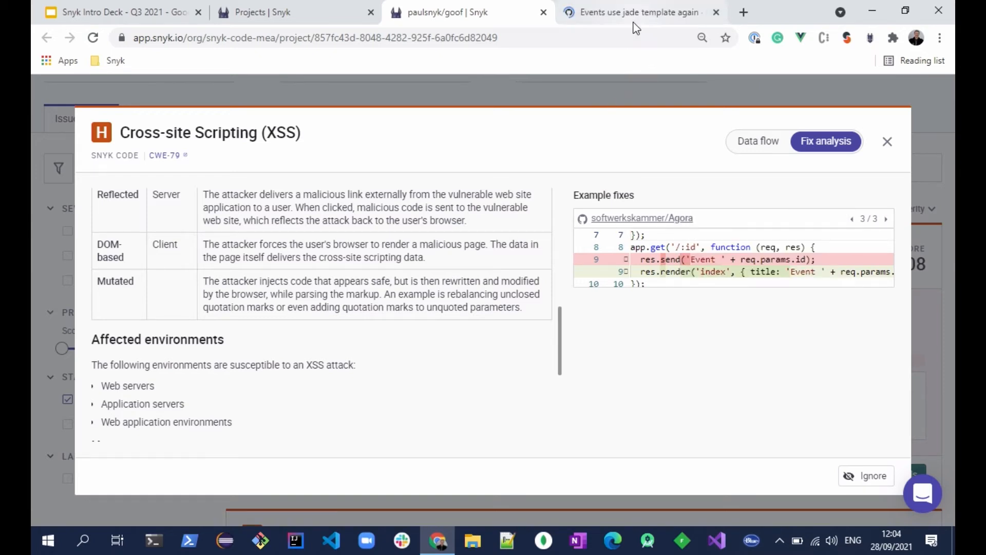
left_click(638, 15)
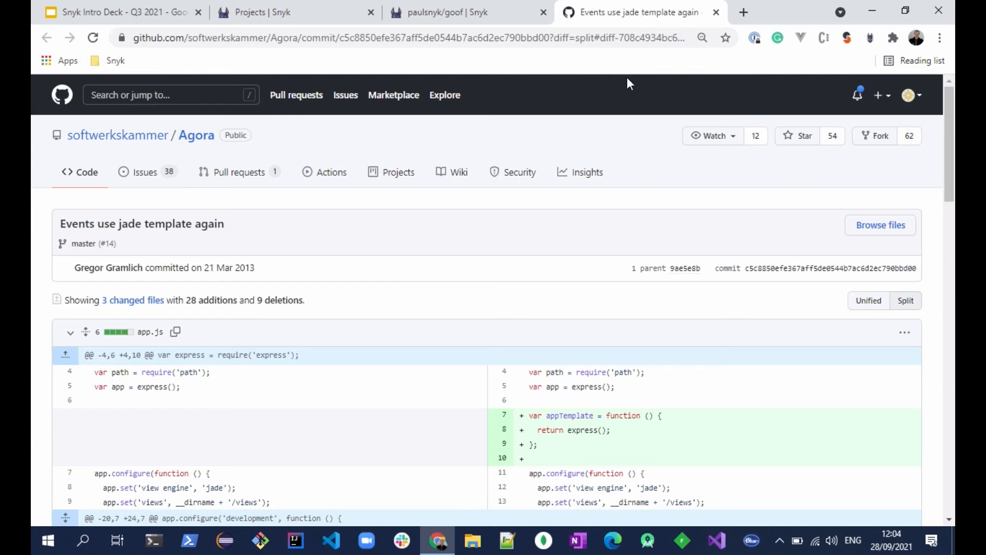
scroll(533, 223, "down", 5)
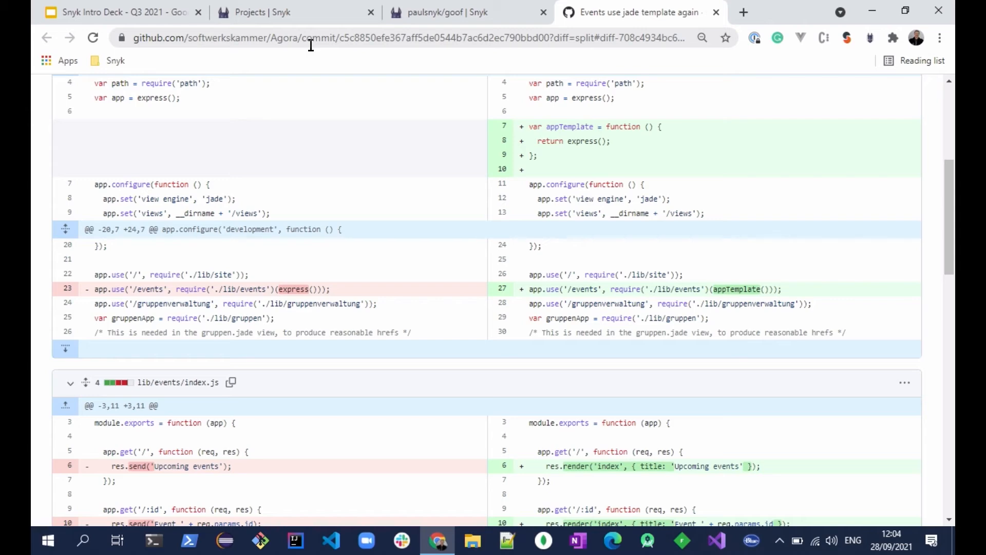
Return to the projects page and close the code analysis and GitHub commit tabs.
left_click(458, 15)
left_click(337, 12)
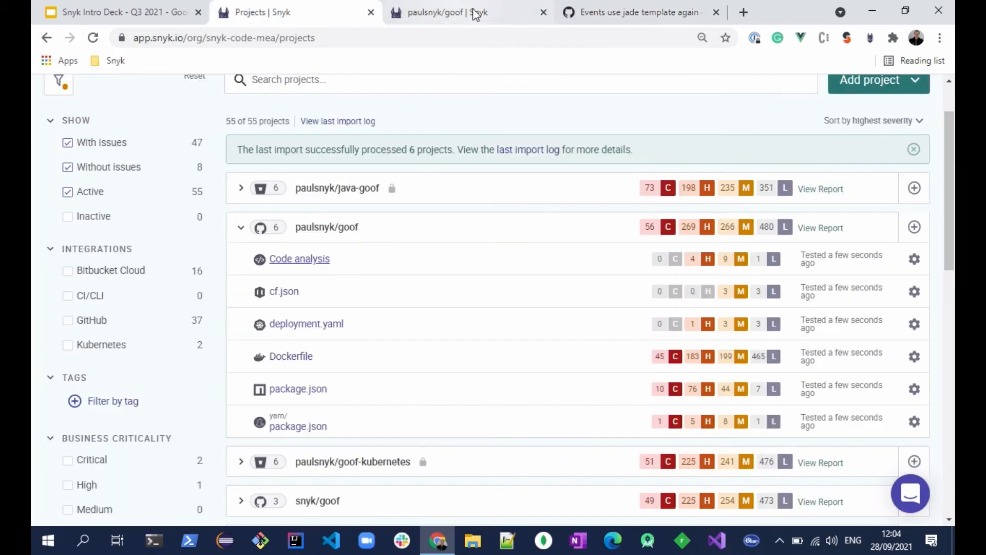
left_click(543, 12)
left_click(550, 13)
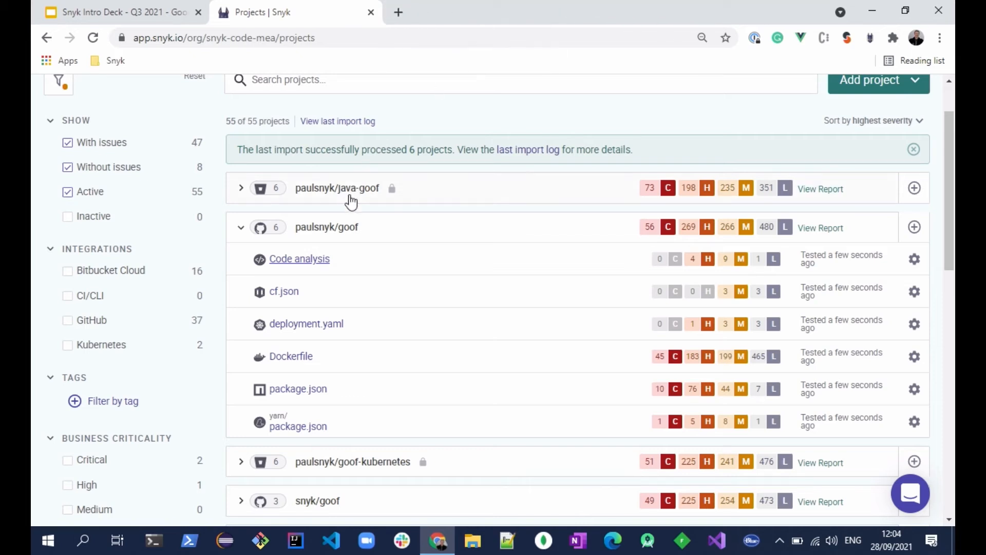
Open the goof project's root package.json results in a new tab and look through its vulnerability list.
right_click(289, 393)
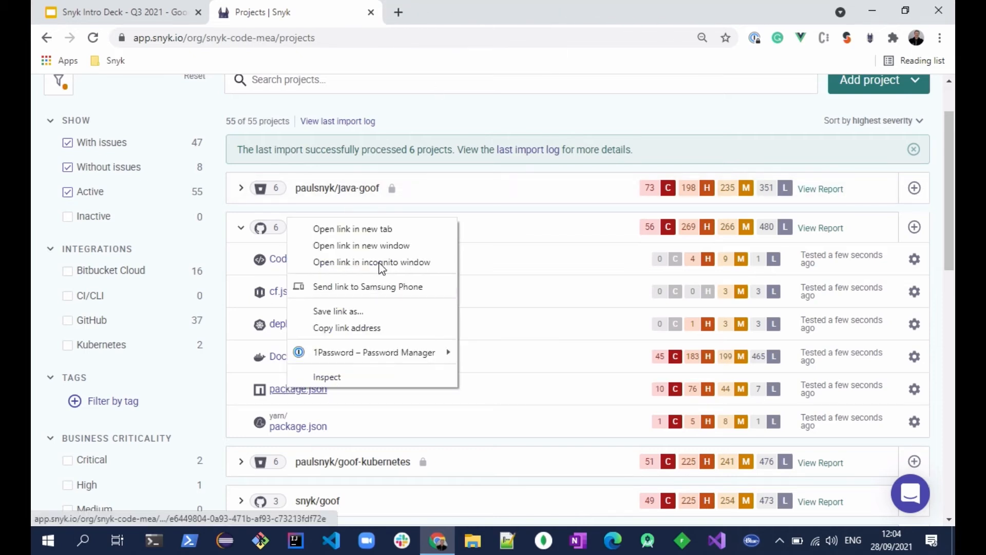
left_click(381, 227)
left_click(467, 12)
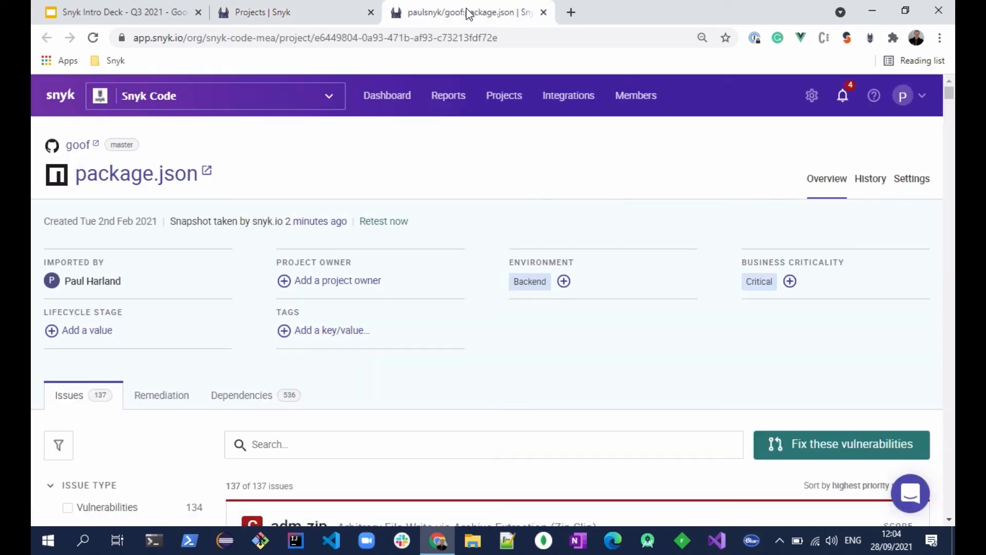
scroll(540, 252, "down", 5)
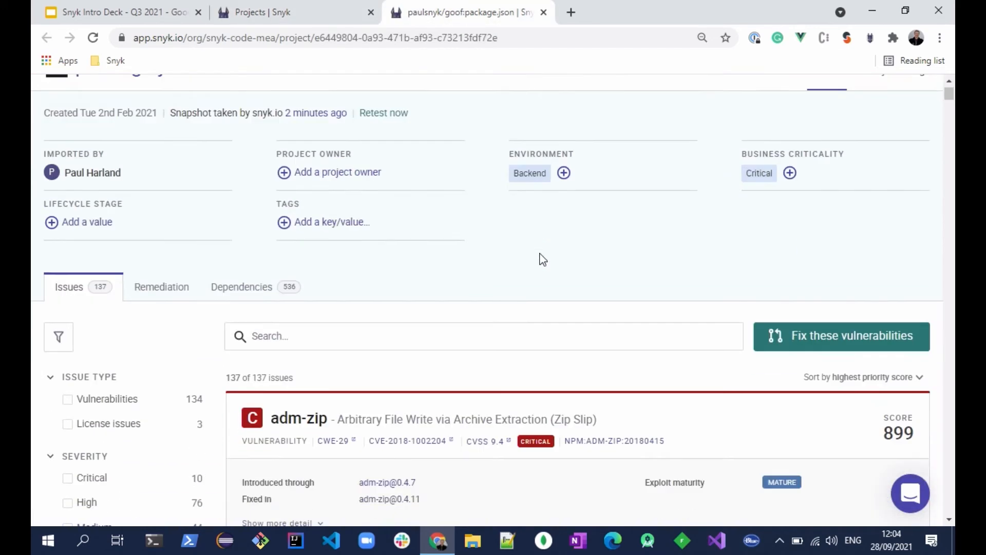
scroll(540, 254, "down", 6)
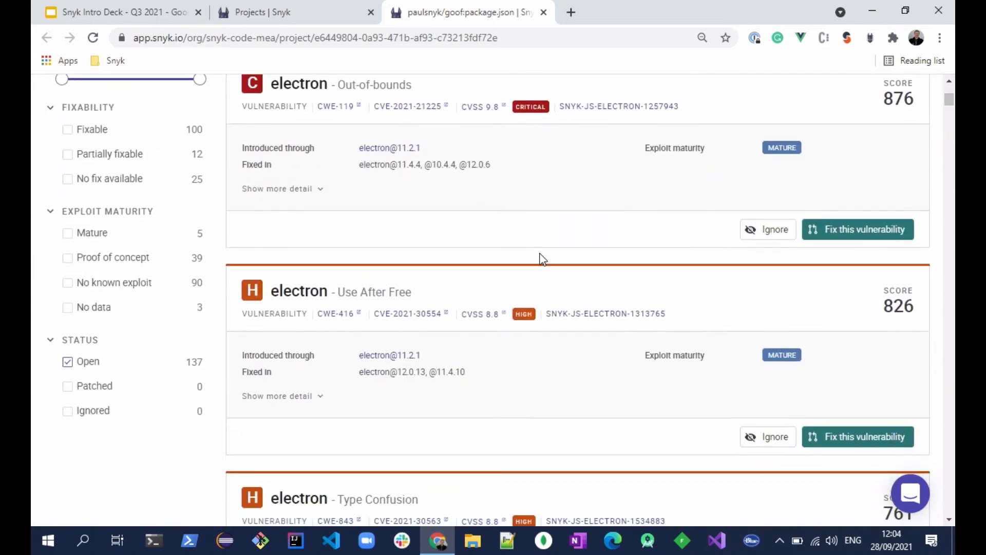
scroll(540, 254, "up", 5)
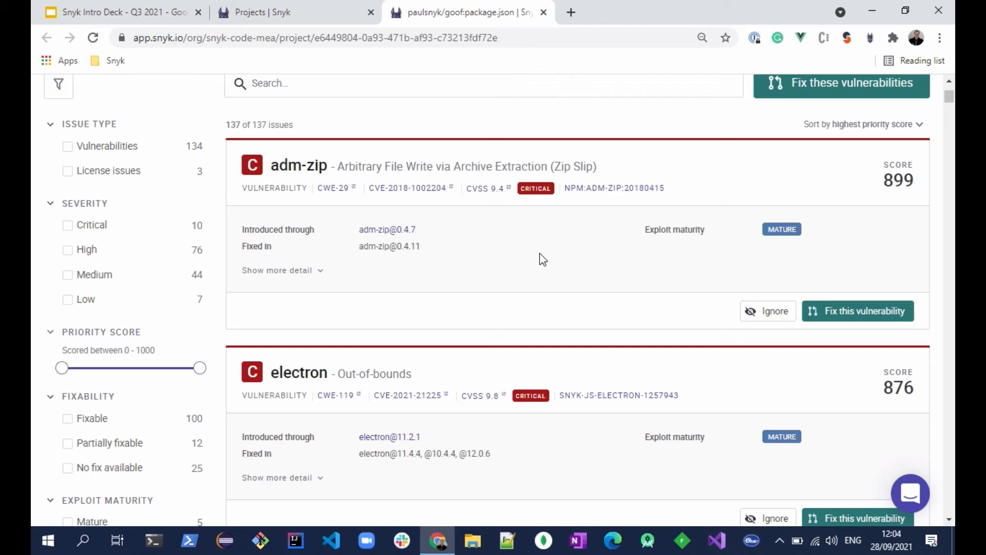
Expand the details of the adm-zip Zip Slip vulnerability and highlight the 0.4.7 version it was introduced through.
left_click(257, 272)
left_click_drag(432, 236, 398, 235)
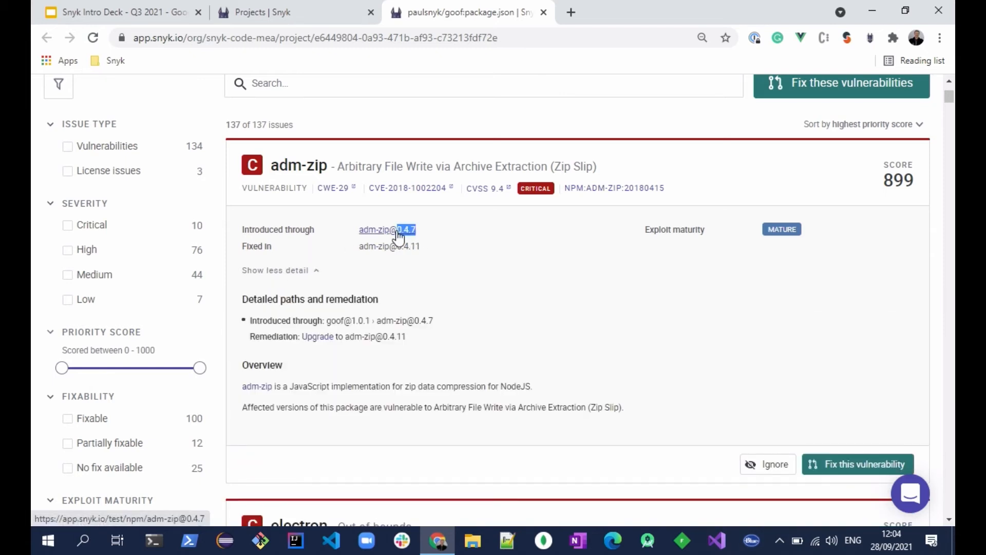
scroll(398, 233, "up", 1)
scroll(419, 277, "down", 1)
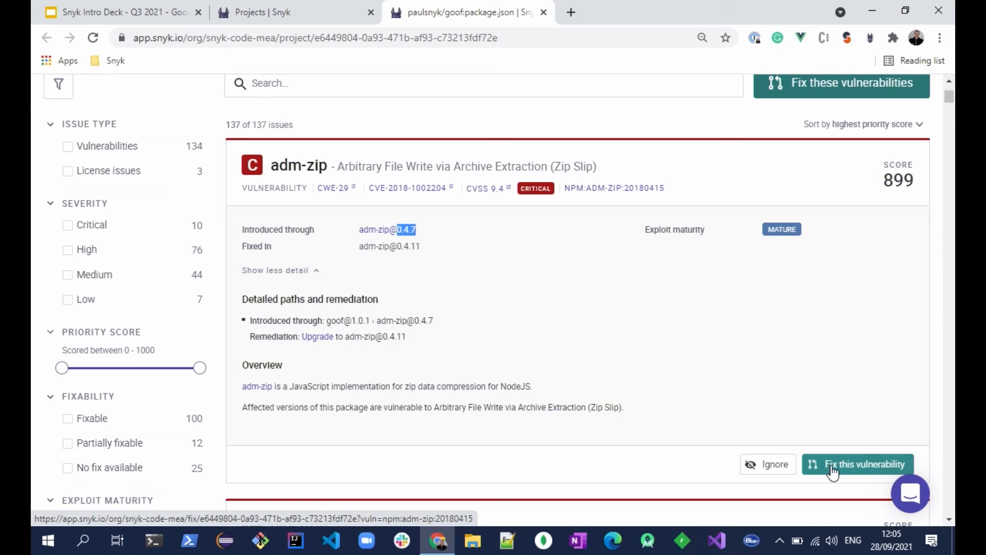
Go back through the projects page to the Snyk Intro Deck in Google Slides.
left_click(283, 13)
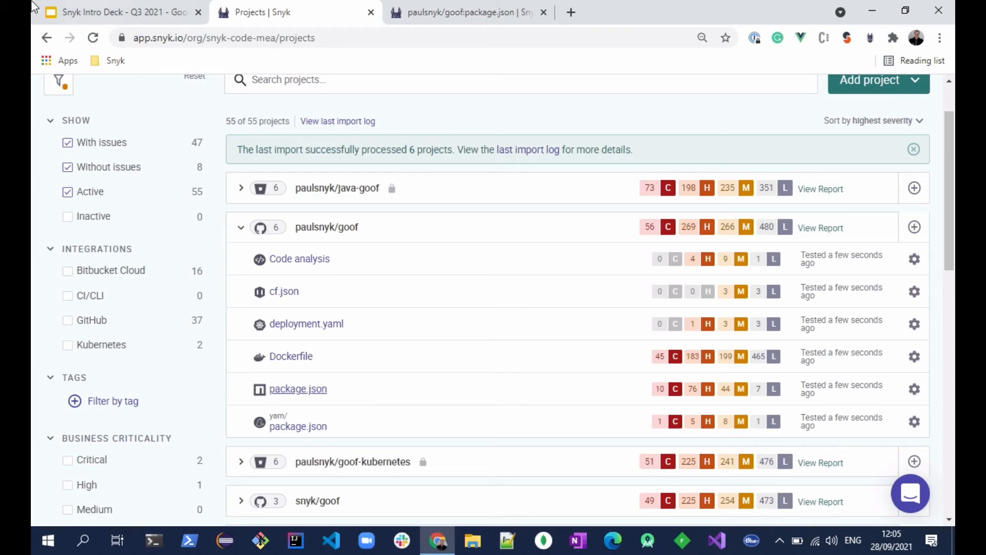
left_click(86, 14)
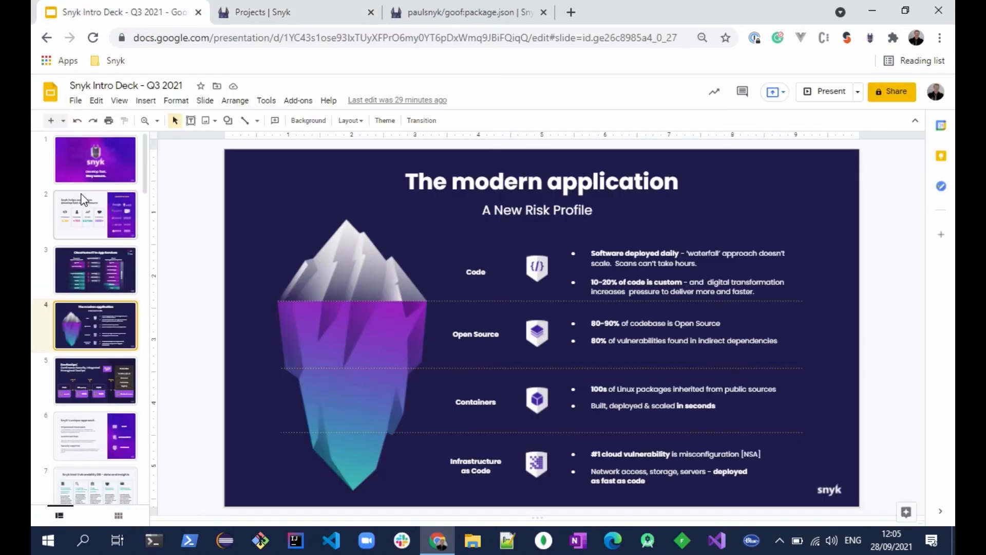
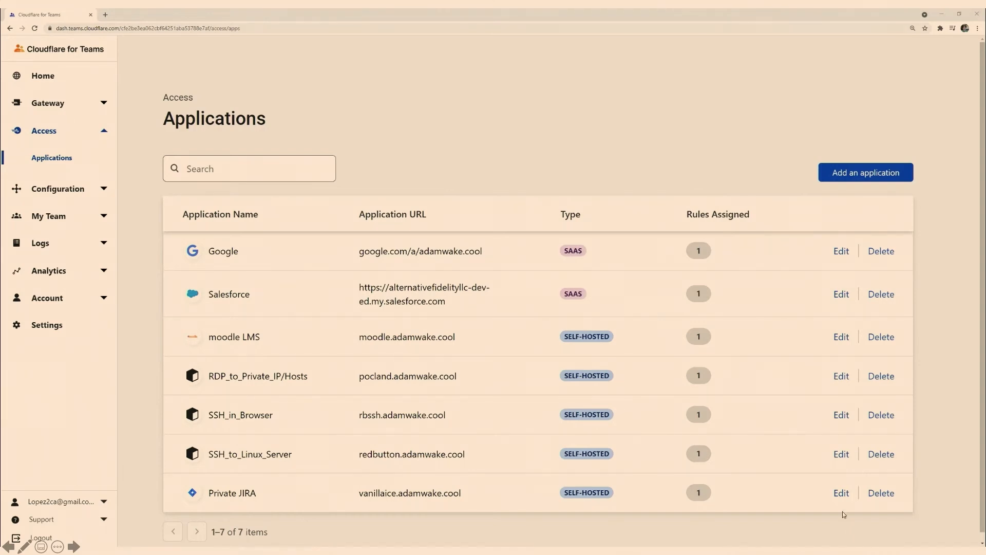
Open the Private JIRA application for editing in Cloudflare for Teams and look through its authentication settings and access rule.
left_click(841, 493)
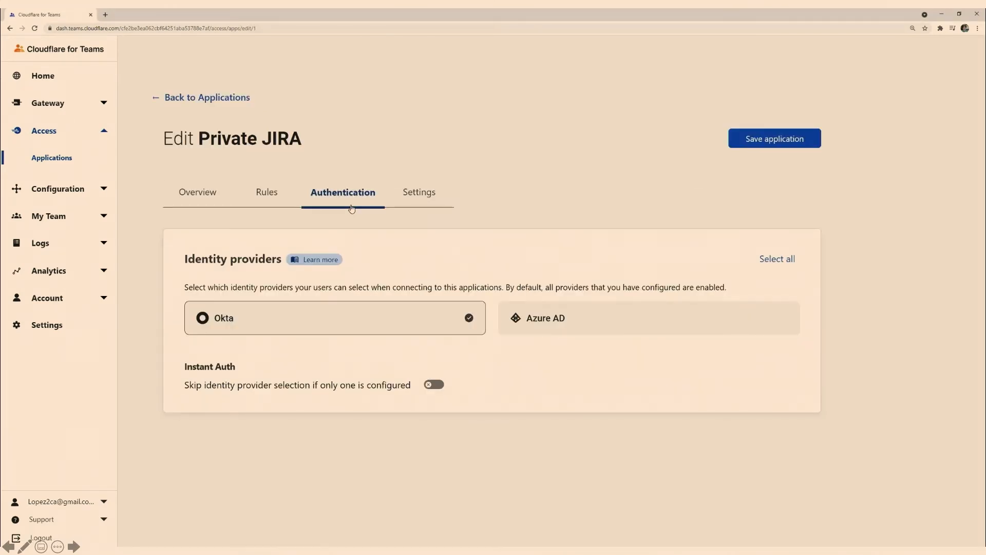
left_click(271, 197)
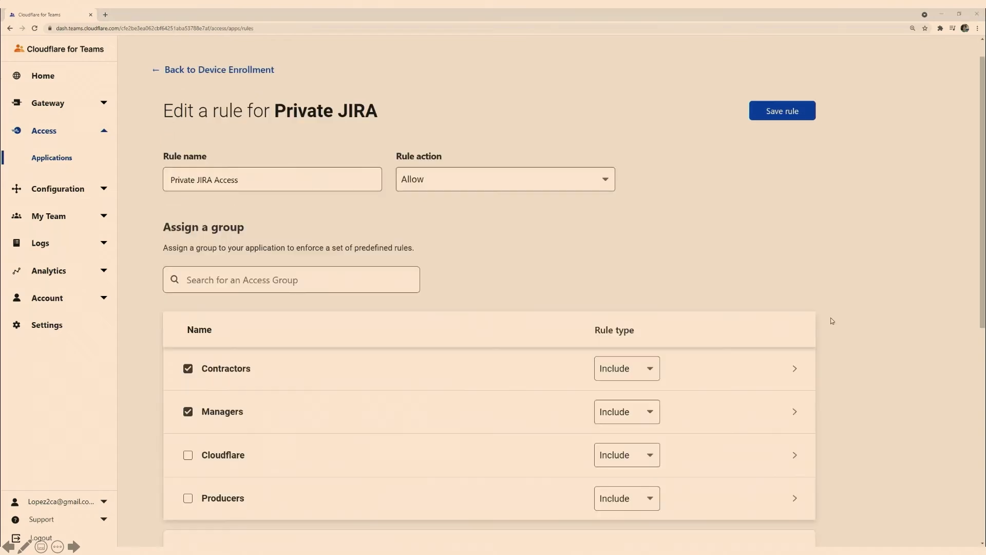
scroll(832, 320, "down", 6)
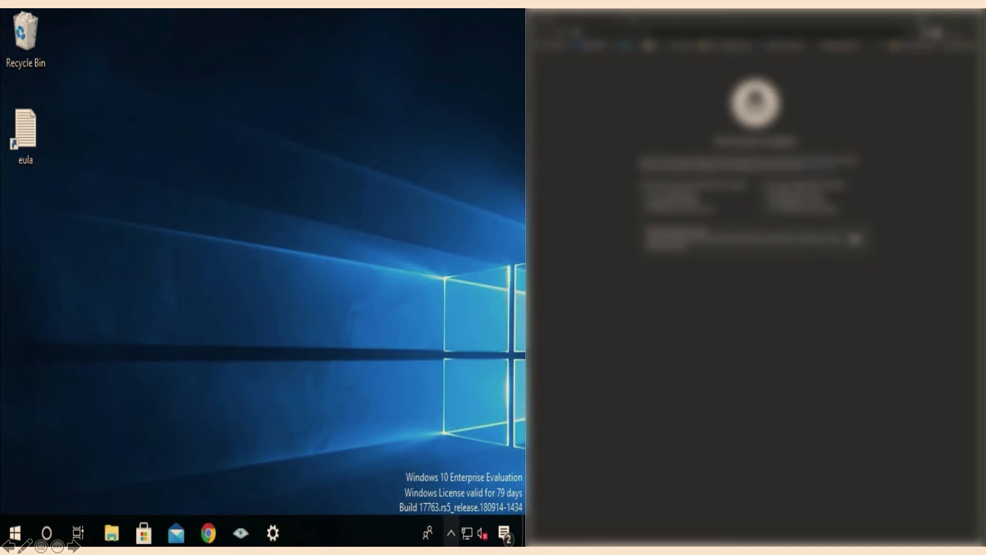
Connect to the pfSense VPN with OpenVPN on the Windows desktop, entering the VPN password.
left_click(452, 537)
right_click(423, 504)
left_click(374, 295)
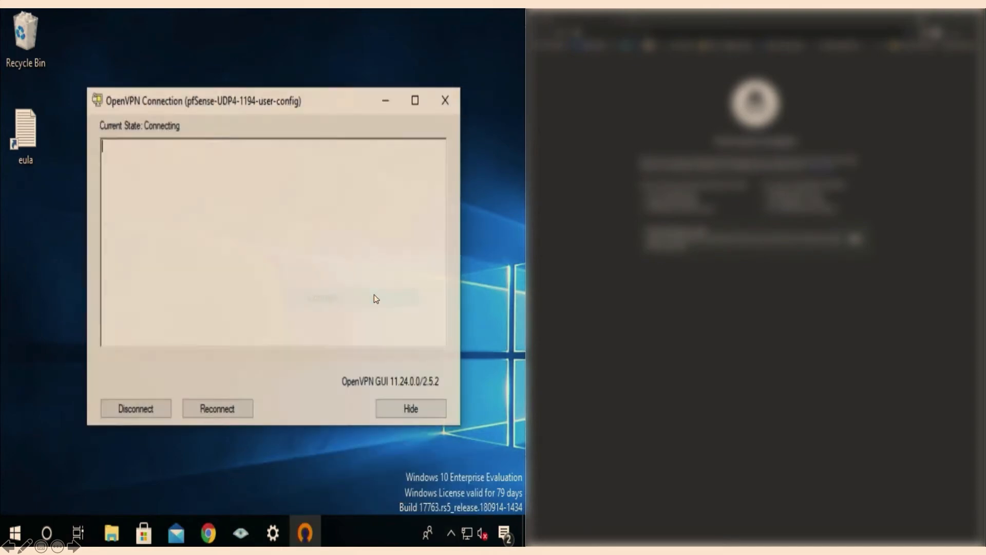
type("•••••••••••")
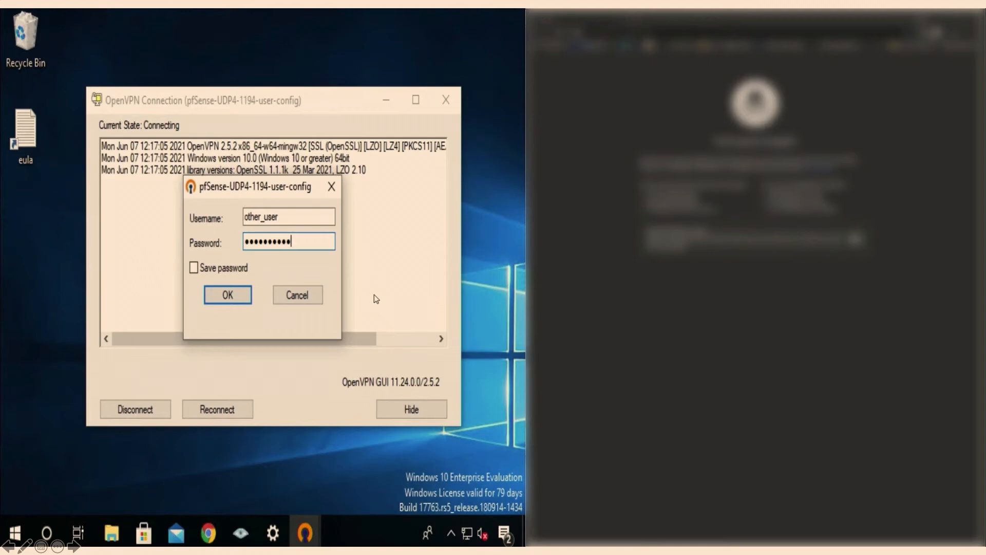
key("Return")
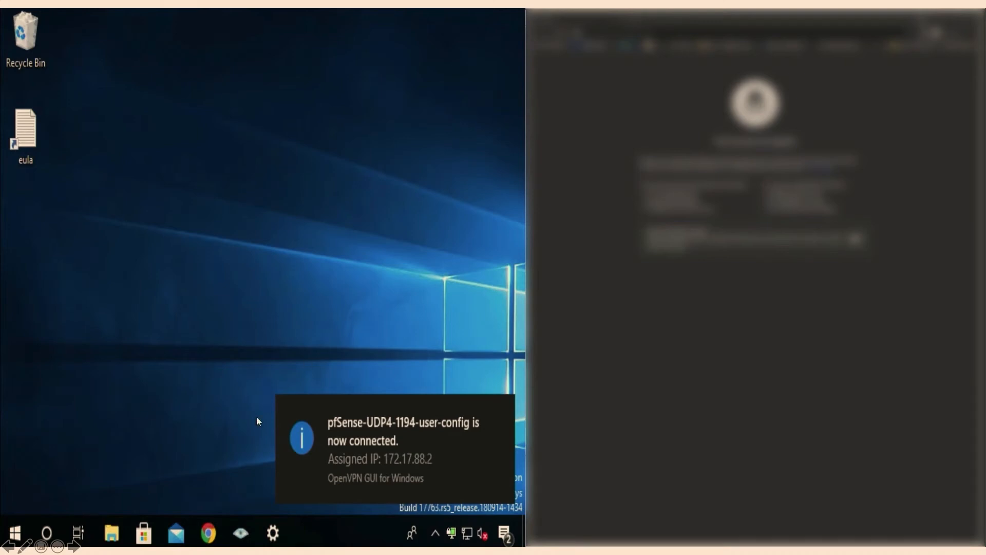
Open the bookmarked JIRA dashboard in Chrome and run Zenmap's intense all-TCP-ports scan on 172.17.77.0/24.
left_click(207, 526)
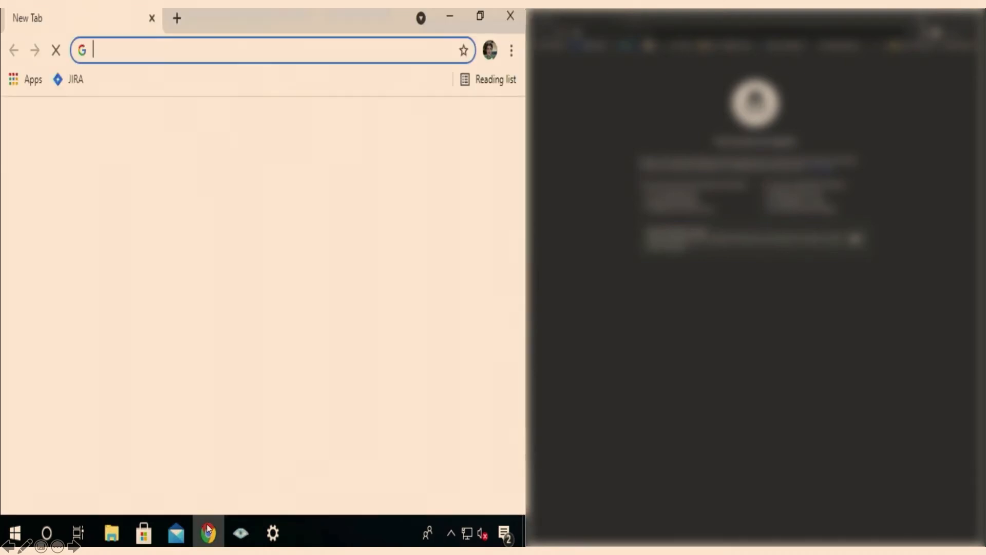
left_click(75, 80)
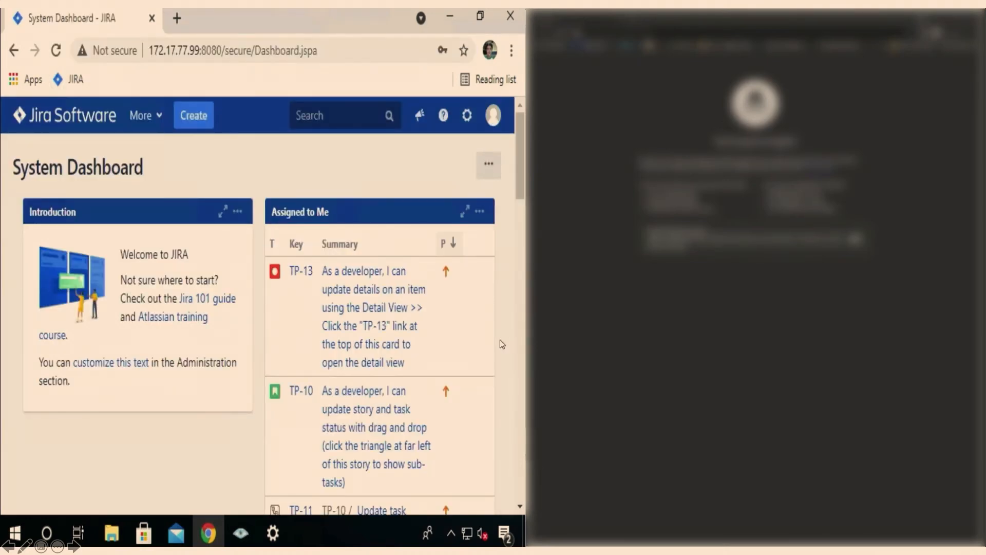
left_click(248, 539)
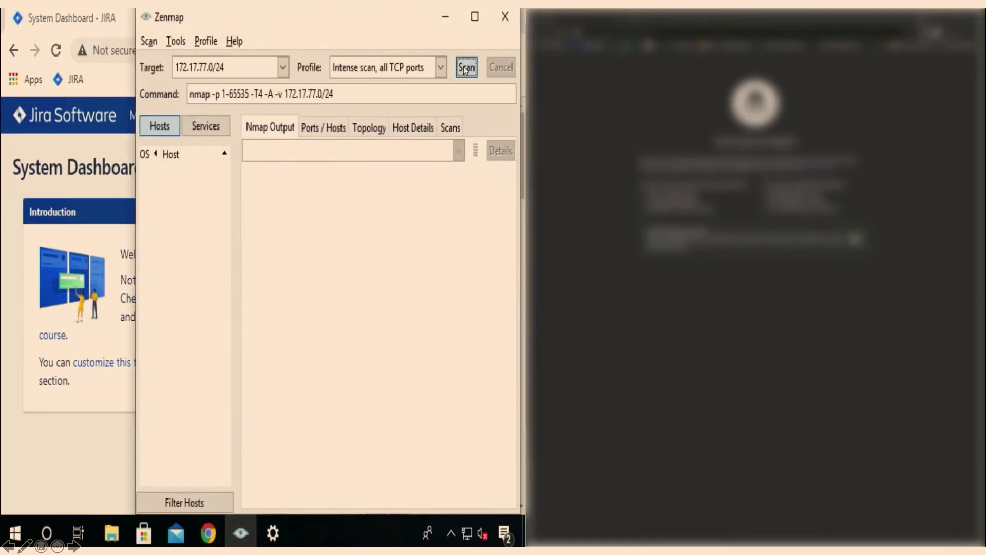
left_click(467, 68)
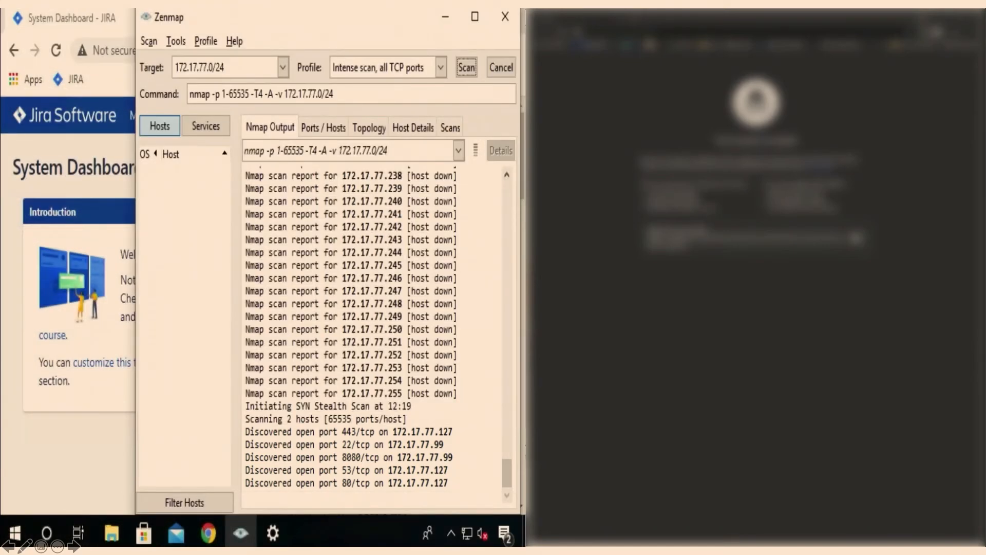
Minimize Zenmap, open pfSense at 172.17.77.127 in a new browser tab and view its firewall rules.
left_click(448, 18)
left_click(176, 18)
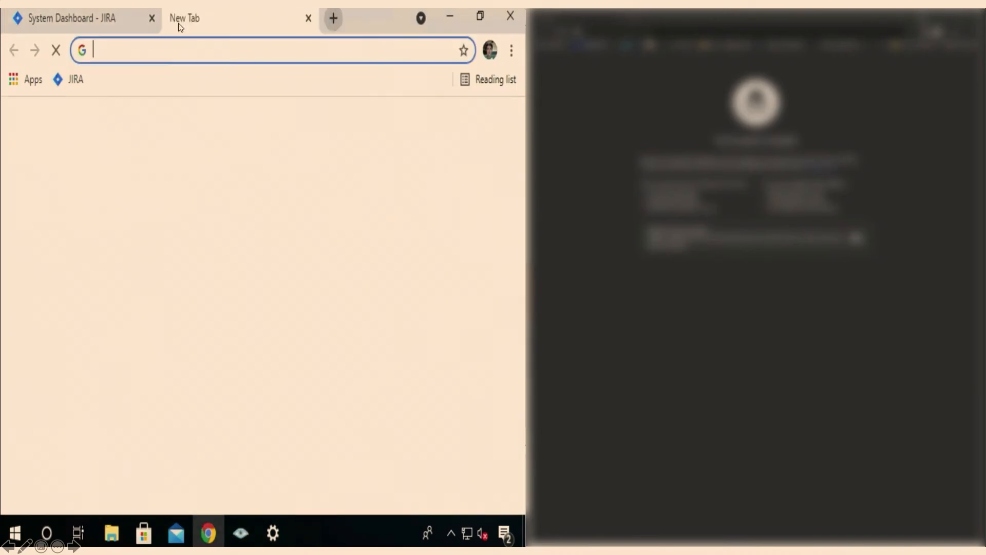
type("172.17.77.")
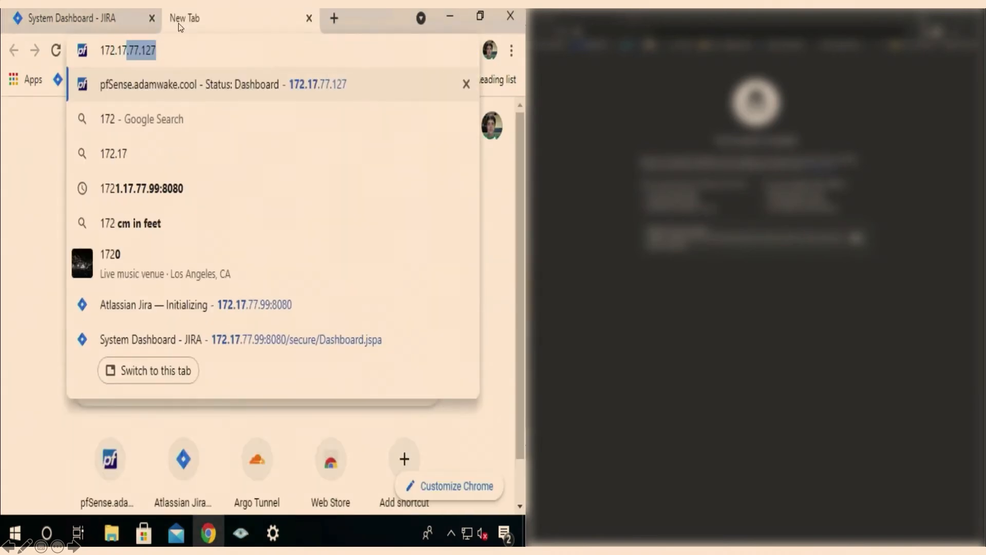
type("127")
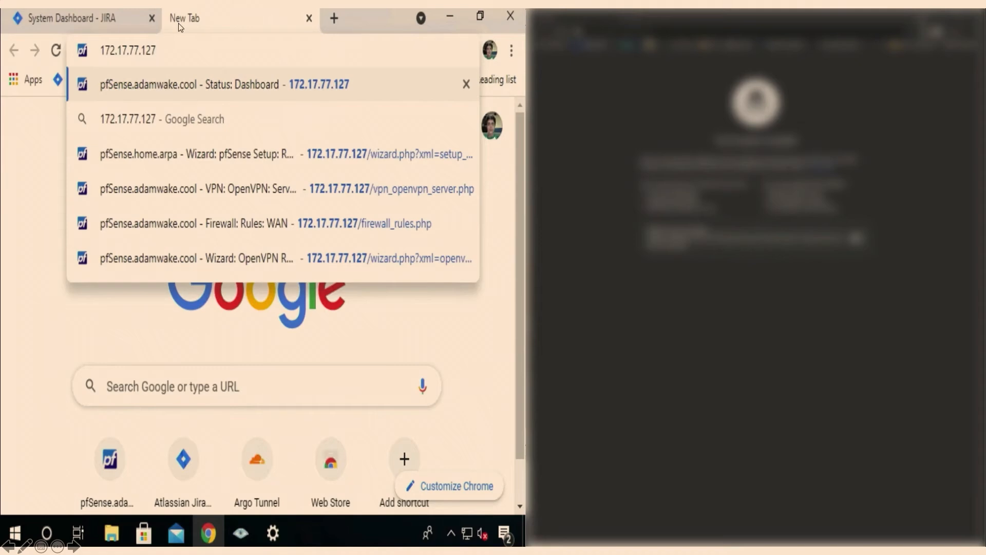
key("Return")
key("Return")
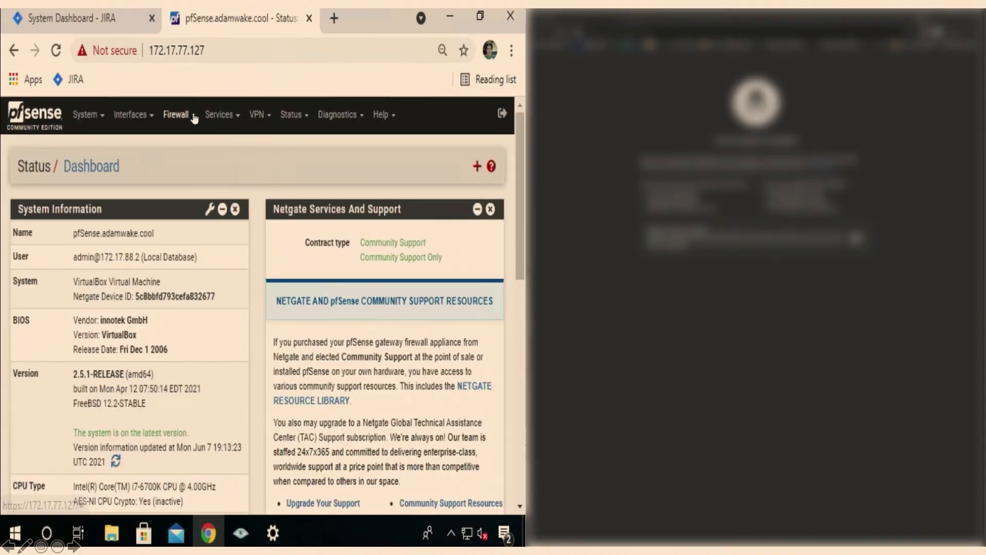
left_click(177, 114)
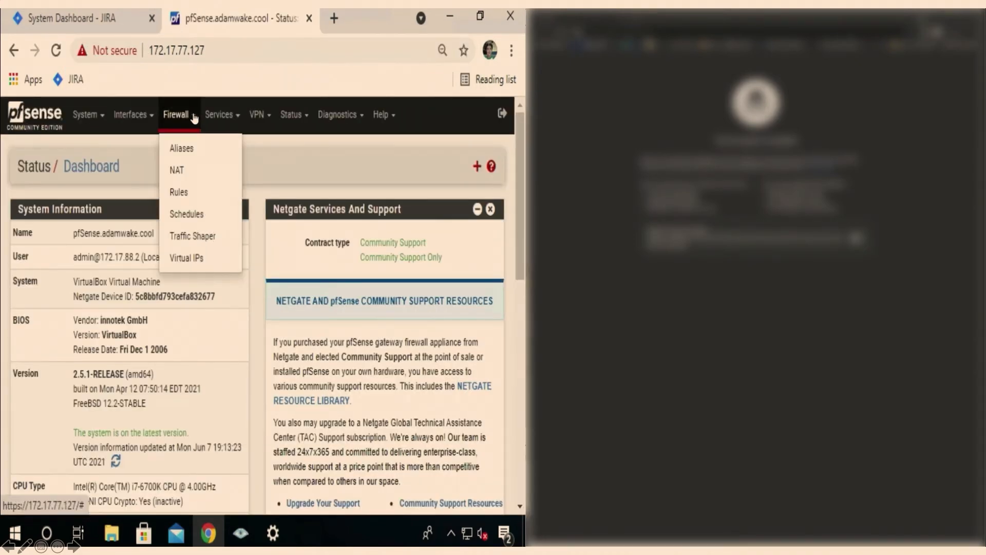
left_click(217, 200)
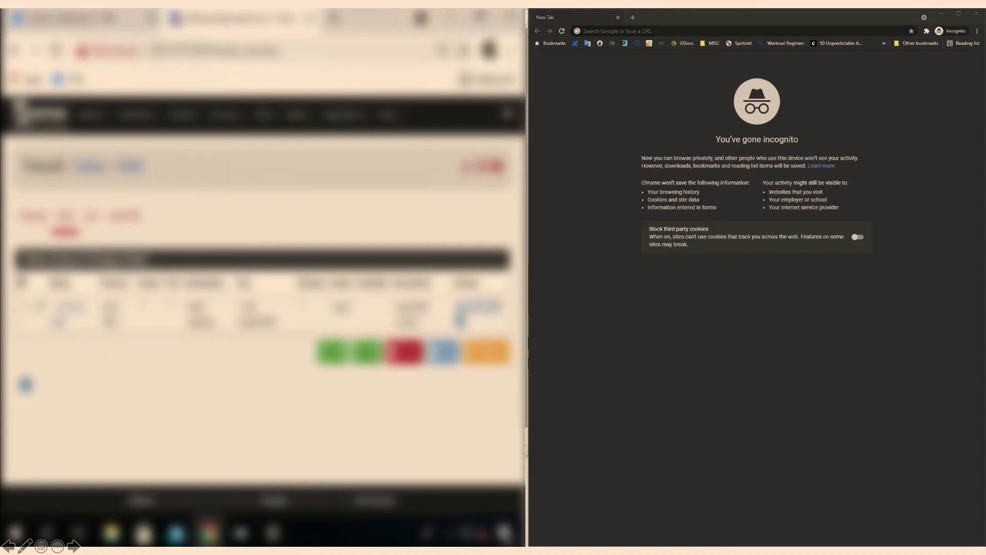
Try to open vanillaice.adamwake.cool in the incognito Chrome window.
left_click(629, 32)
type("vanillaice.")
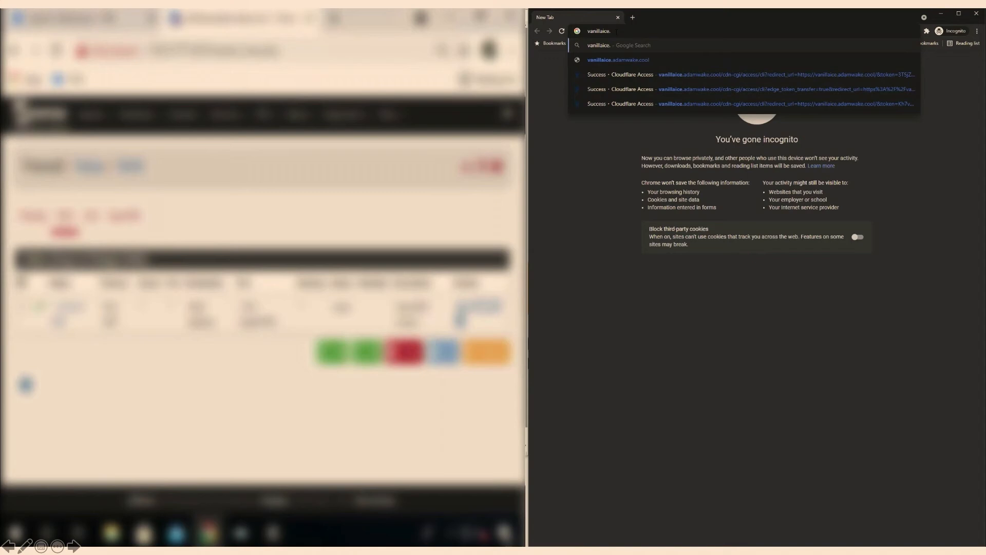
key("Down")
key("Return")
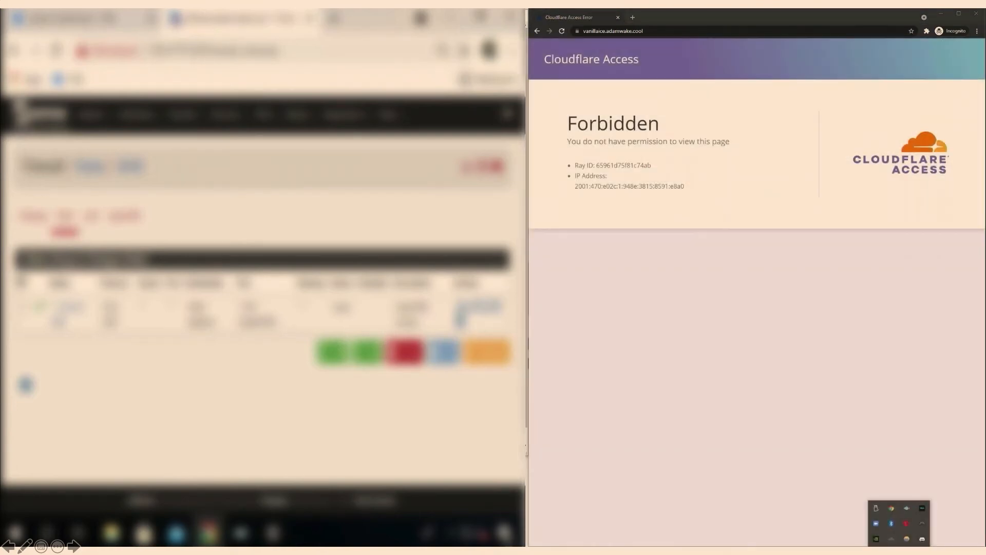
Connect the Cloudflare WARP Teams client and reload the private JIRA page in the incognito window.
left_click(891, 539)
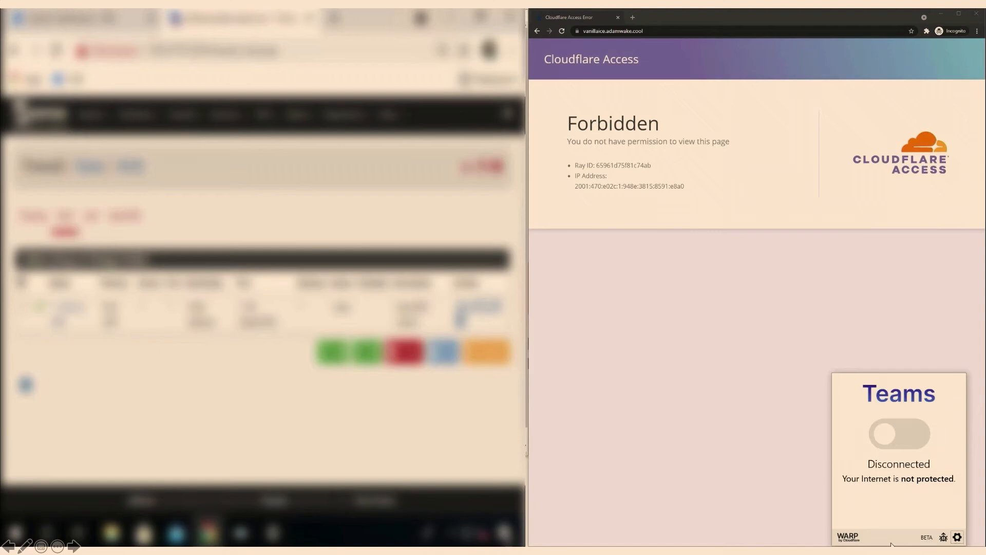
left_click(886, 441)
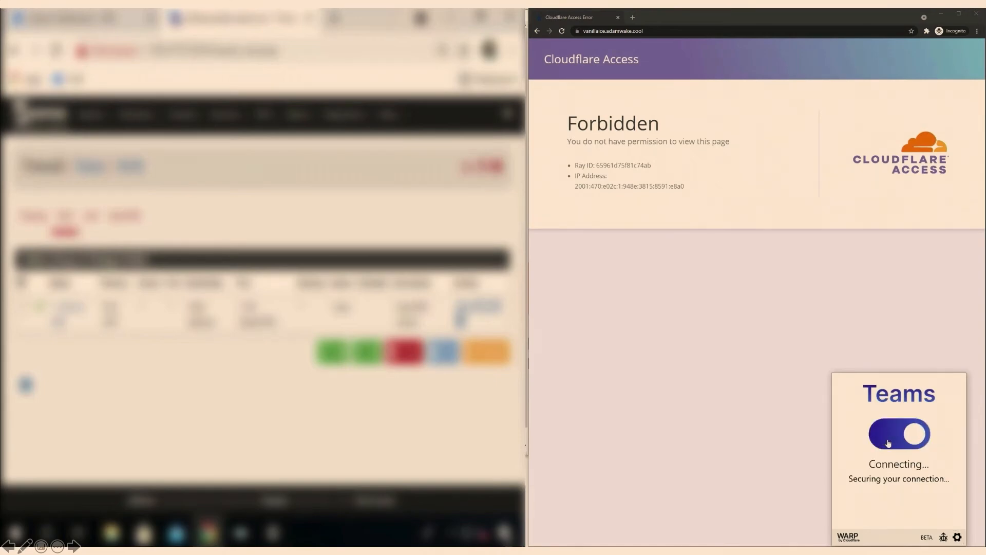
left_click(563, 32)
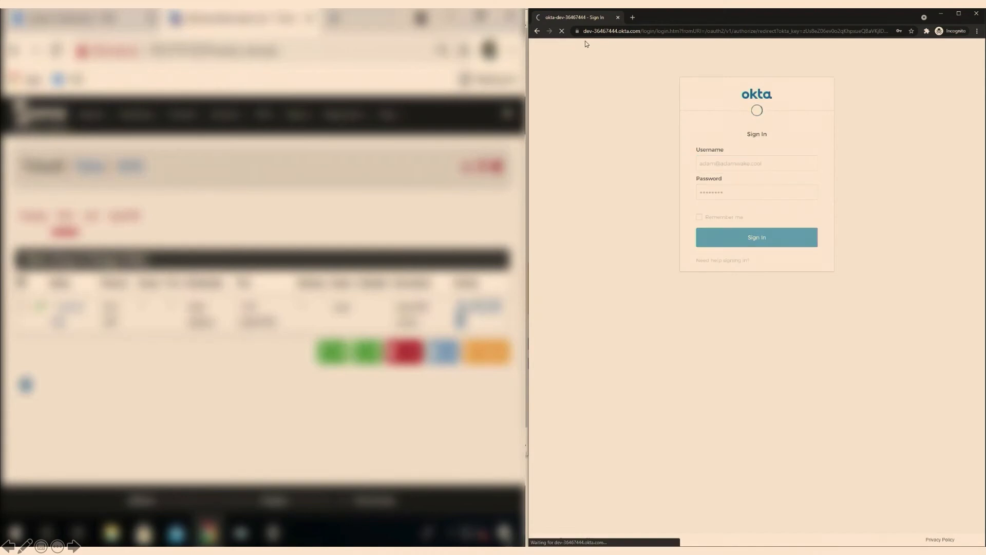
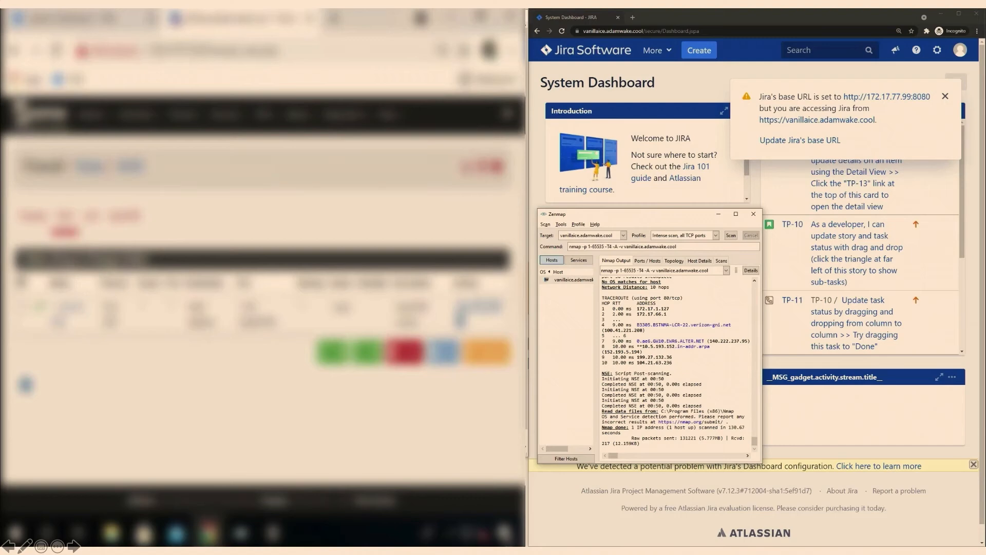
View the ports and hosts found by the vanillaice.adamwake.cool scan, and open the Gateway network policies in Cloudflare for Teams.
left_click(648, 261)
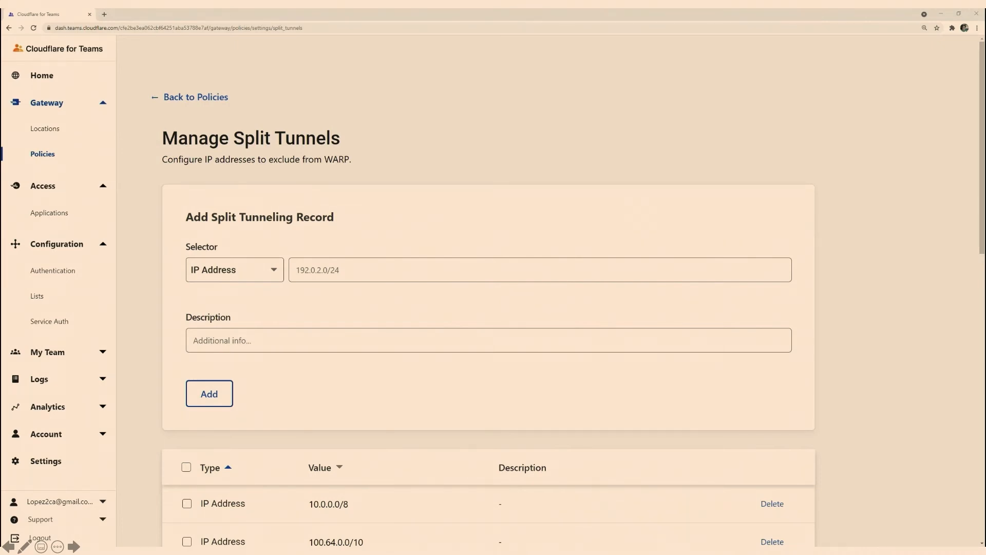
left_click(217, 100)
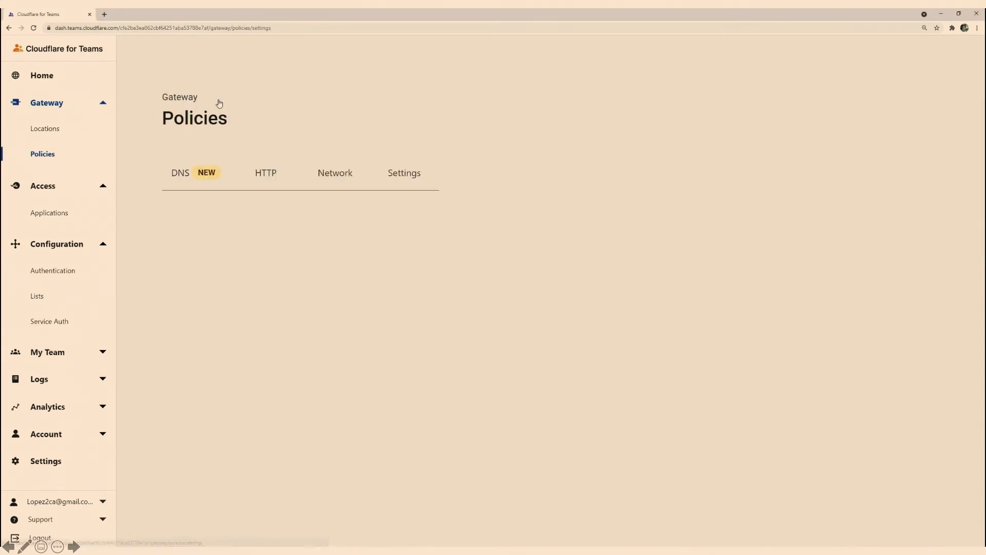
left_click(328, 177)
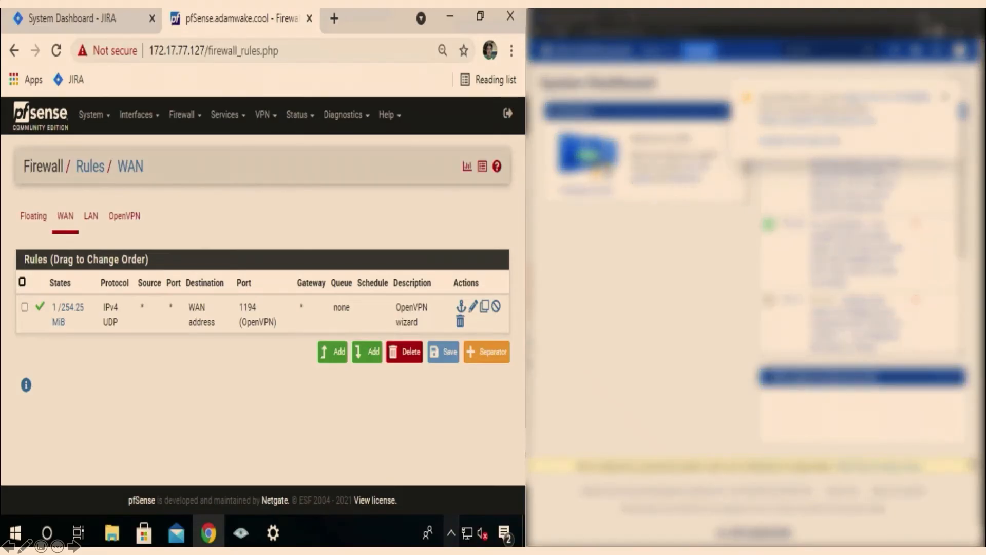
Close the pfSense browser window, disconnect the VPN client, and try the bookmarked JIRA page in a new Chrome window.
left_click(510, 16)
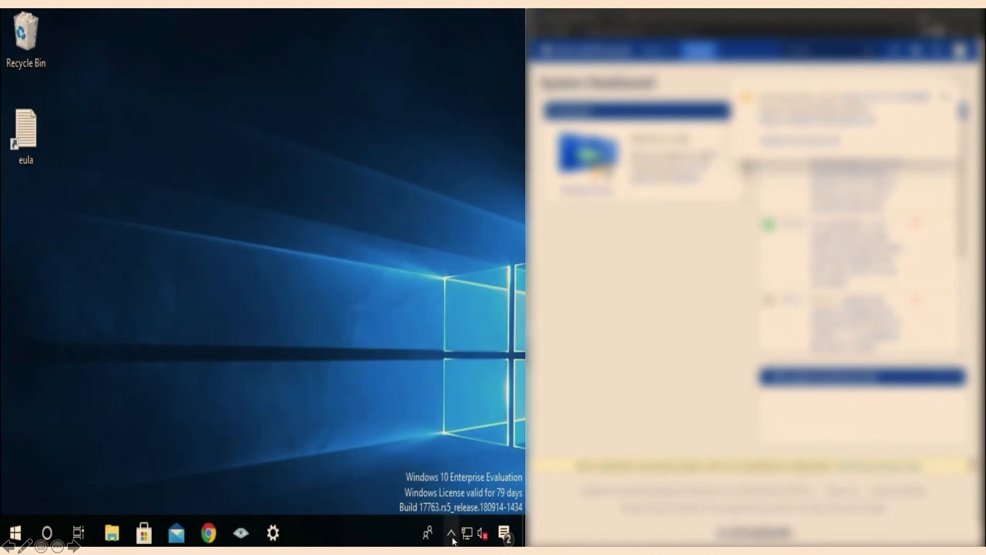
left_click(453, 537)
right_click(434, 496)
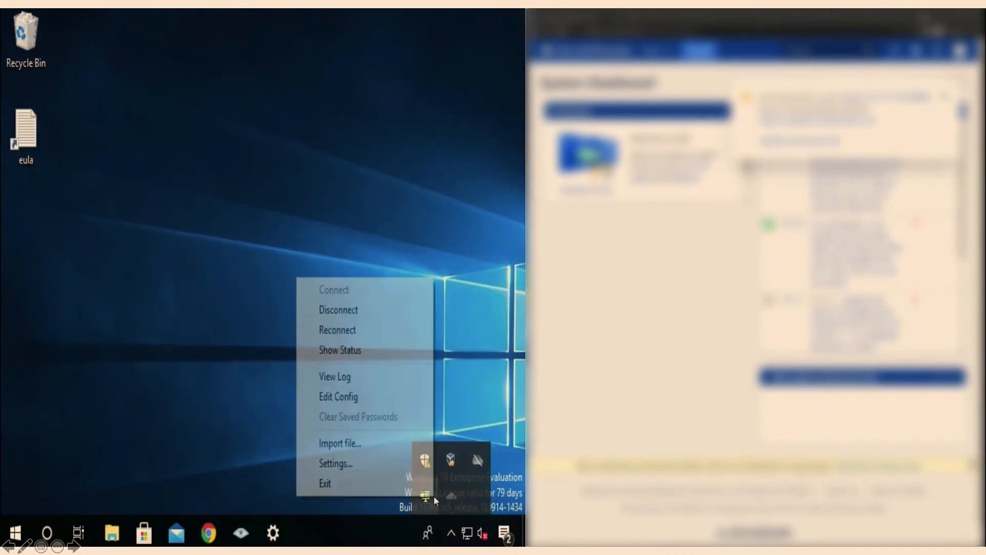
left_click(389, 315)
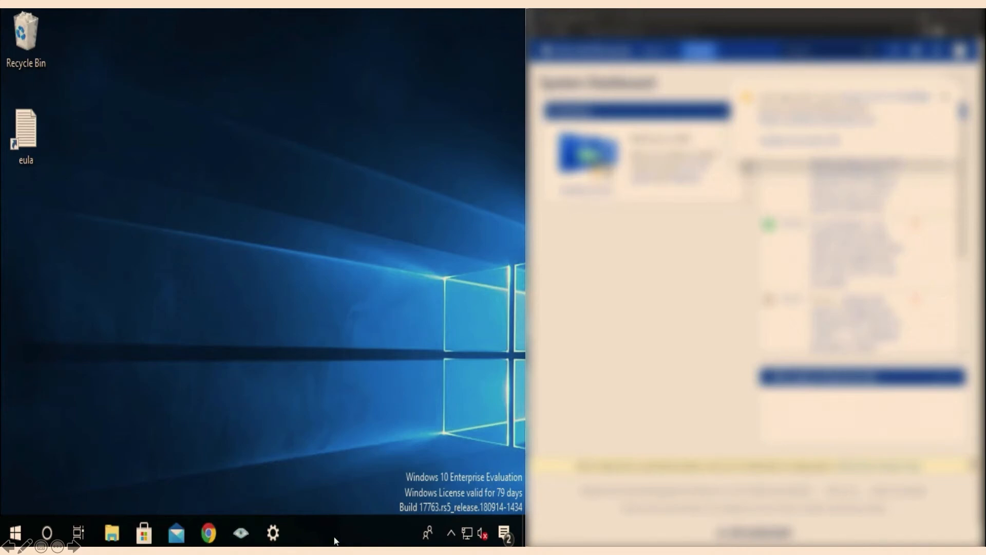
left_click(218, 534)
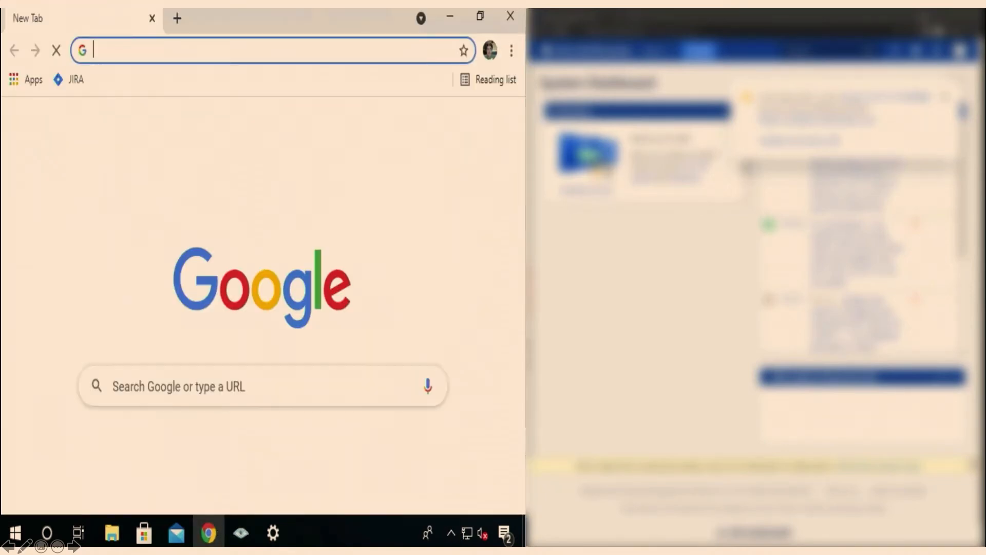
left_click(82, 82)
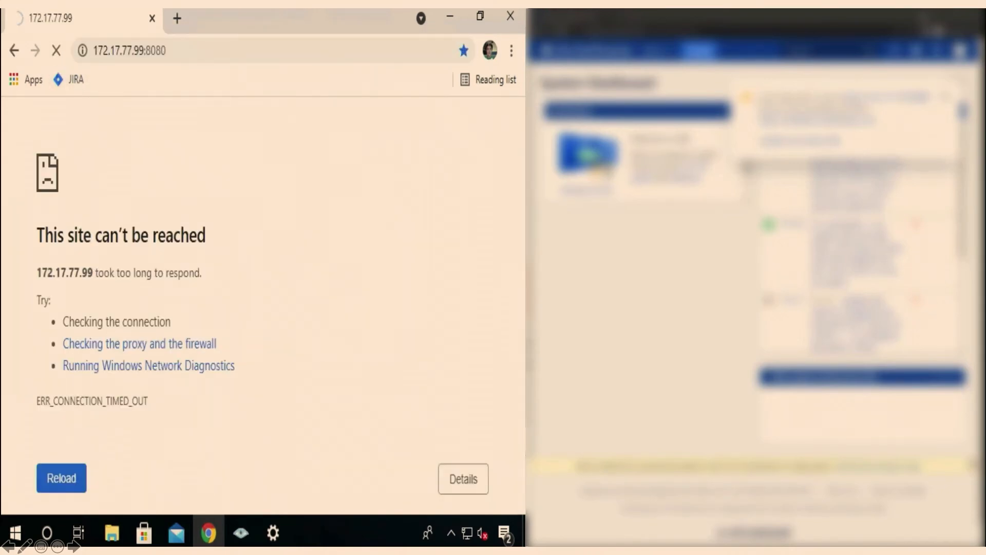
Connect the Cloudflare WARP Teams client and request the address beginning with 172.17 in a new browser tab.
left_click(450, 536)
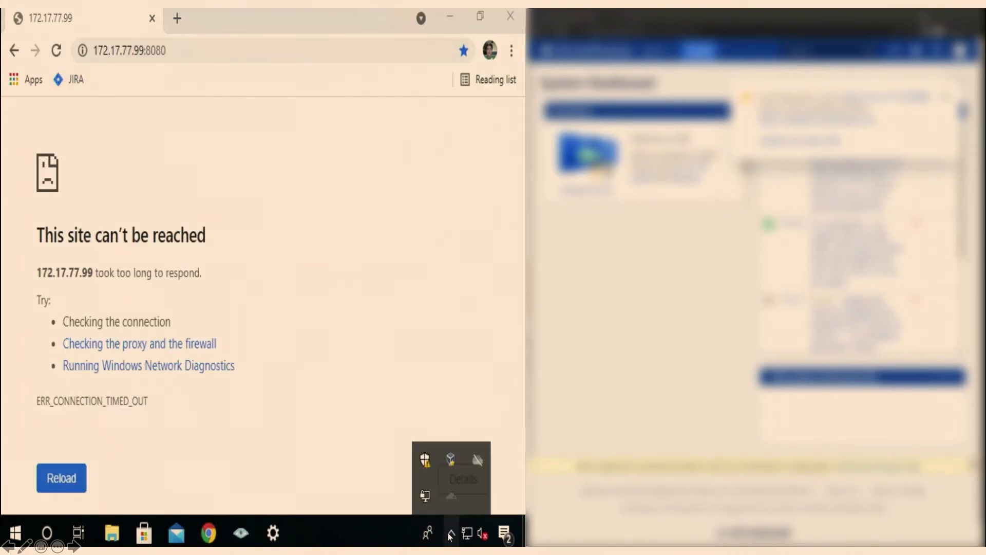
left_click(451, 458)
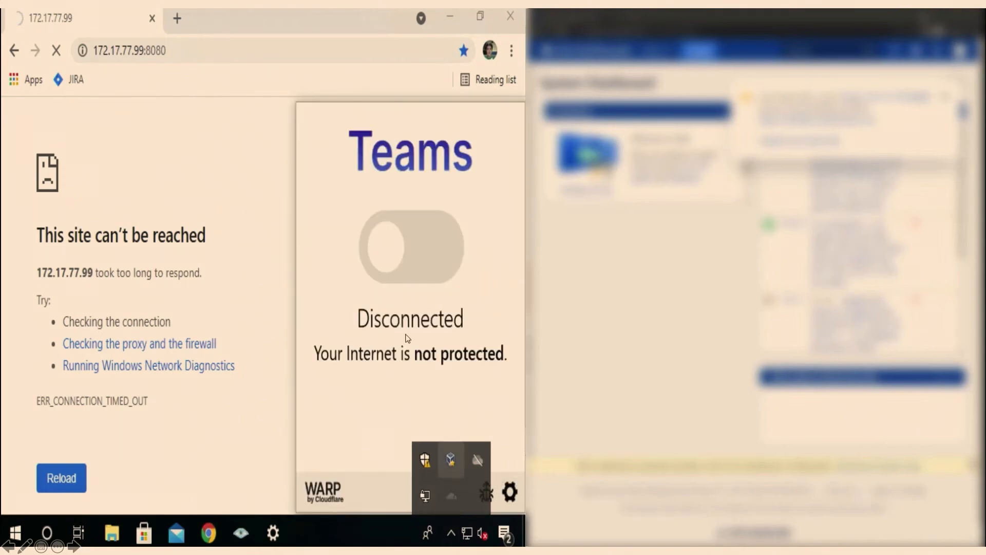
left_click(403, 271)
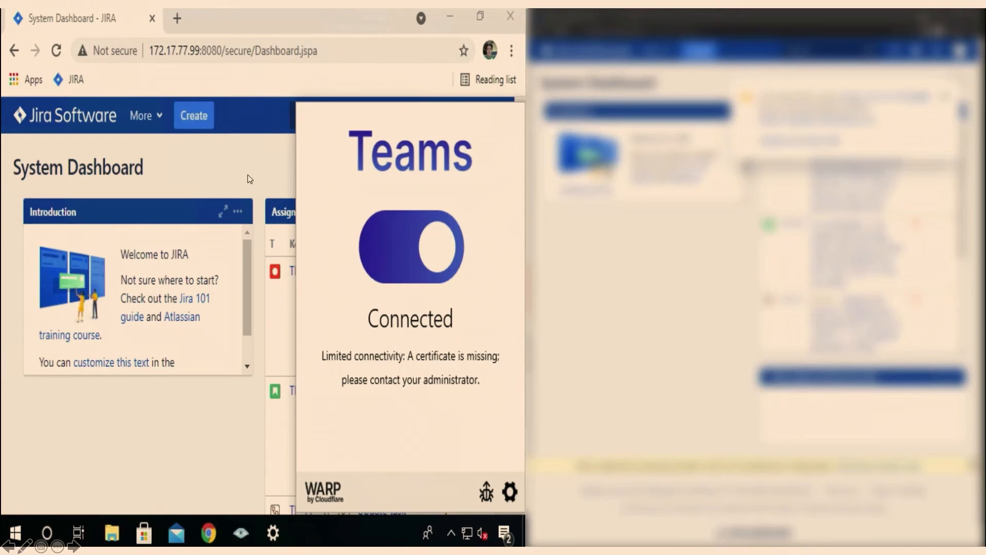
left_click(176, 19)
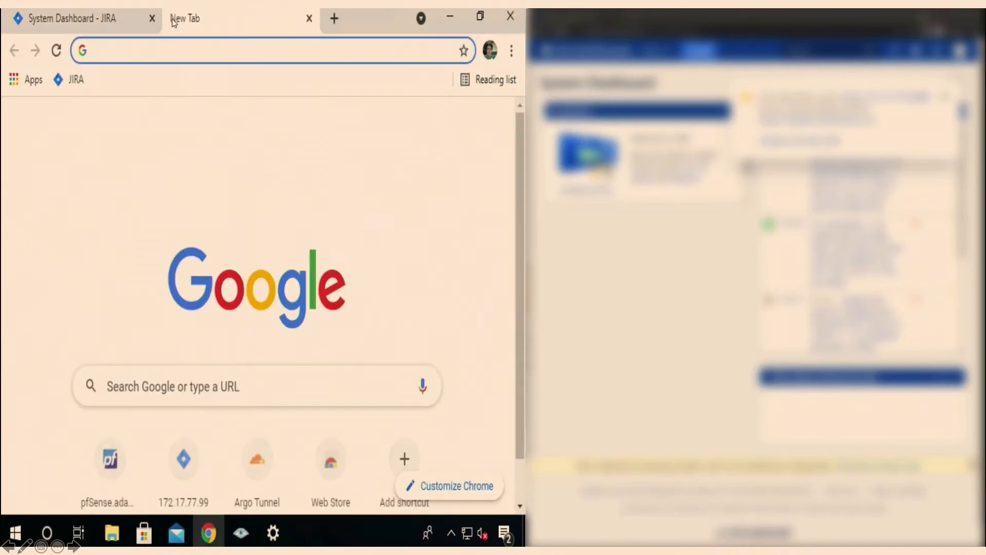
type("172.17")
key("Return")
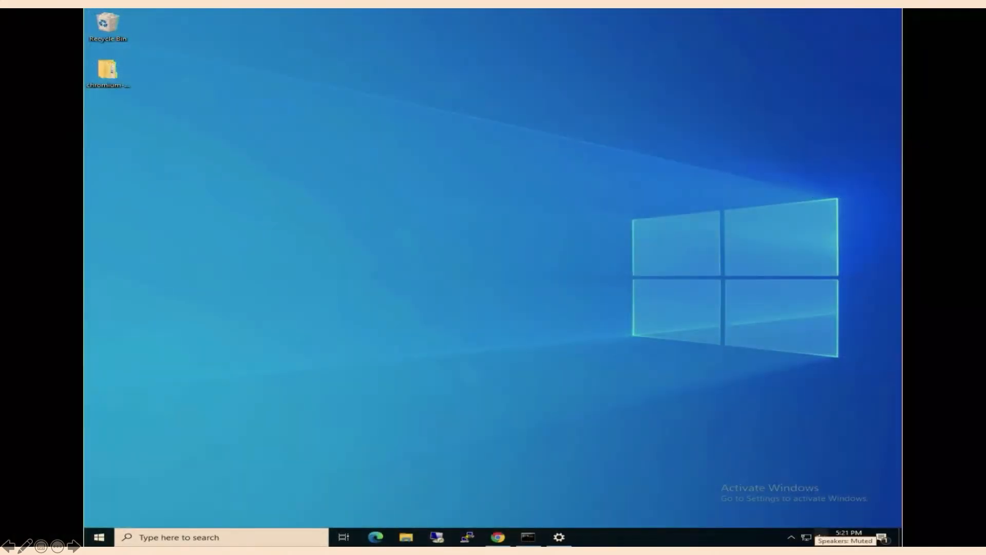
Check the WARP client's status, try the saved Remote Desktop connection without WARP, and close the connection window.
left_click(787, 544)
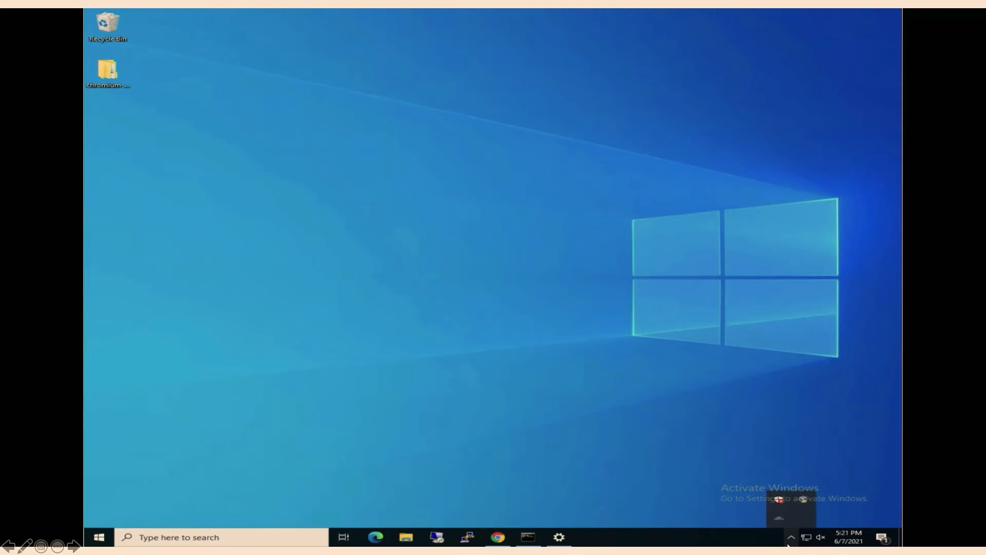
left_click(778, 517)
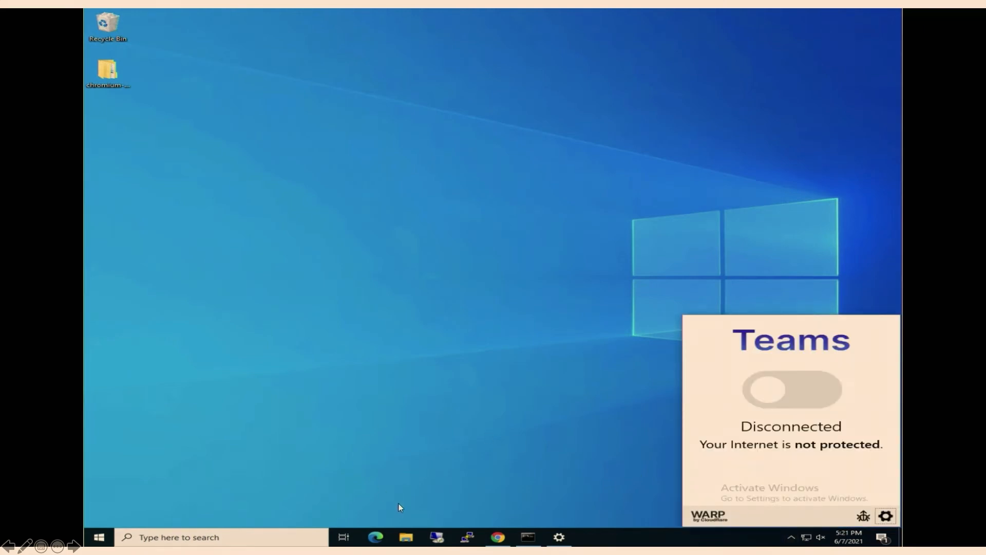
left_click(439, 538)
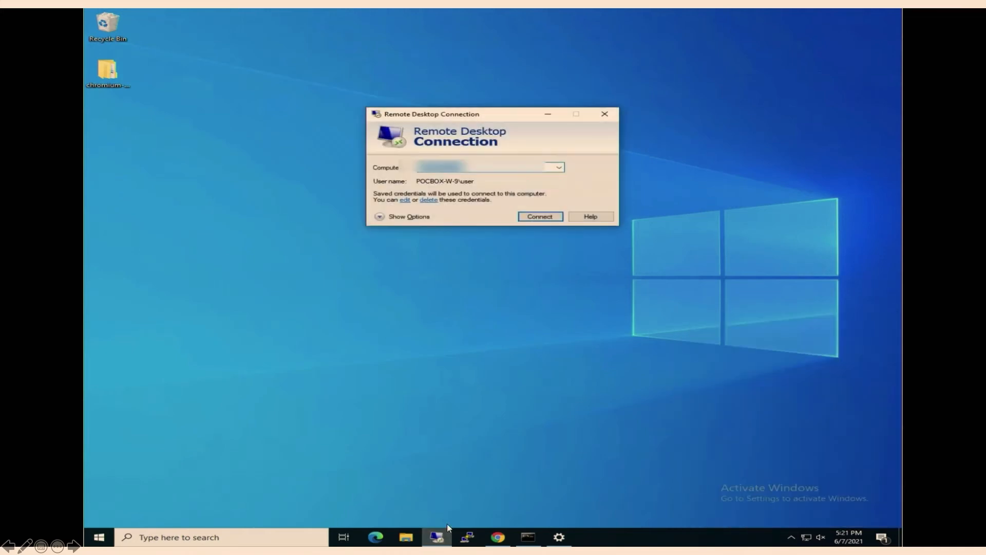
left_click(532, 218)
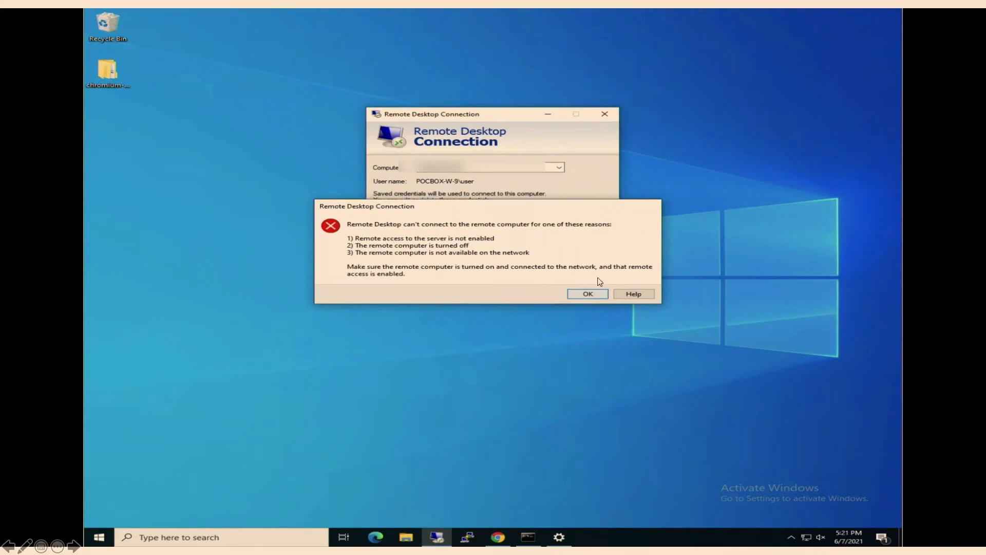
left_click(597, 295)
left_click(604, 115)
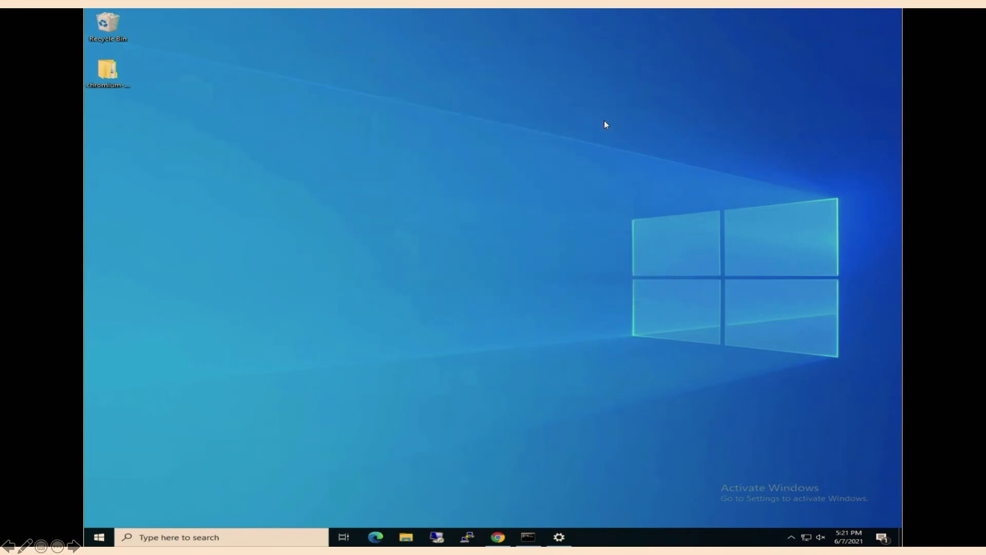
Connect the WARP Teams client and start the saved Remote Desktop connection.
left_click(791, 537)
left_click(783, 520)
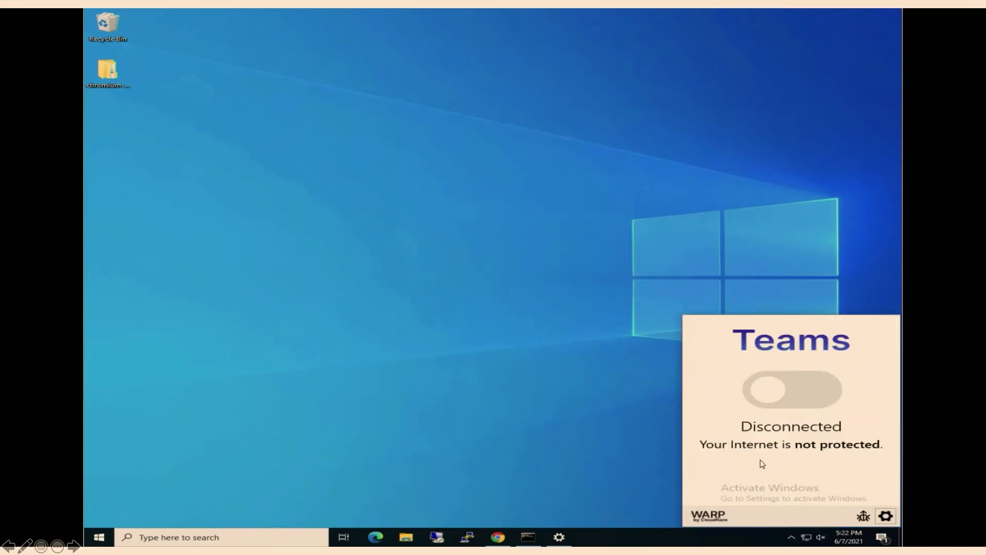
left_click(779, 407)
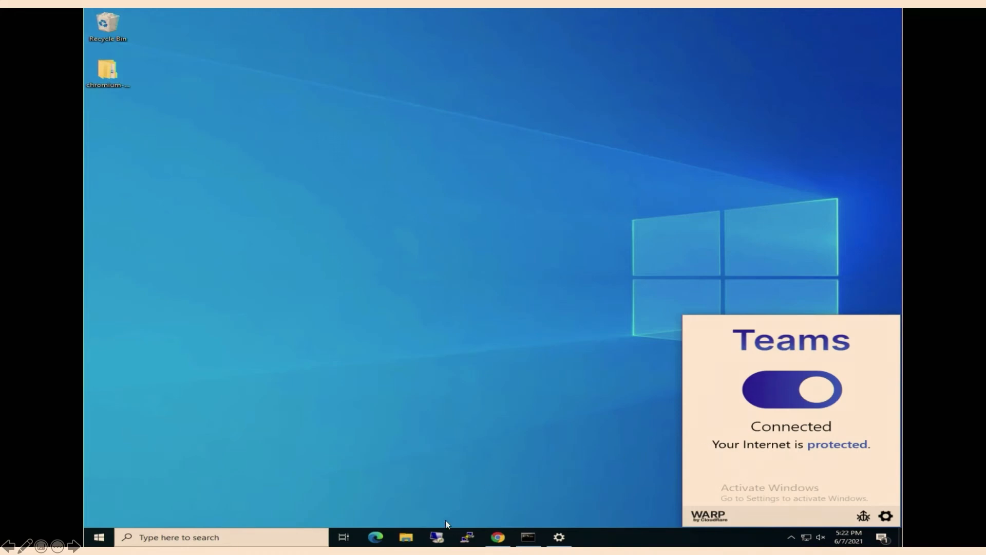
left_click(436, 536)
left_click(537, 219)
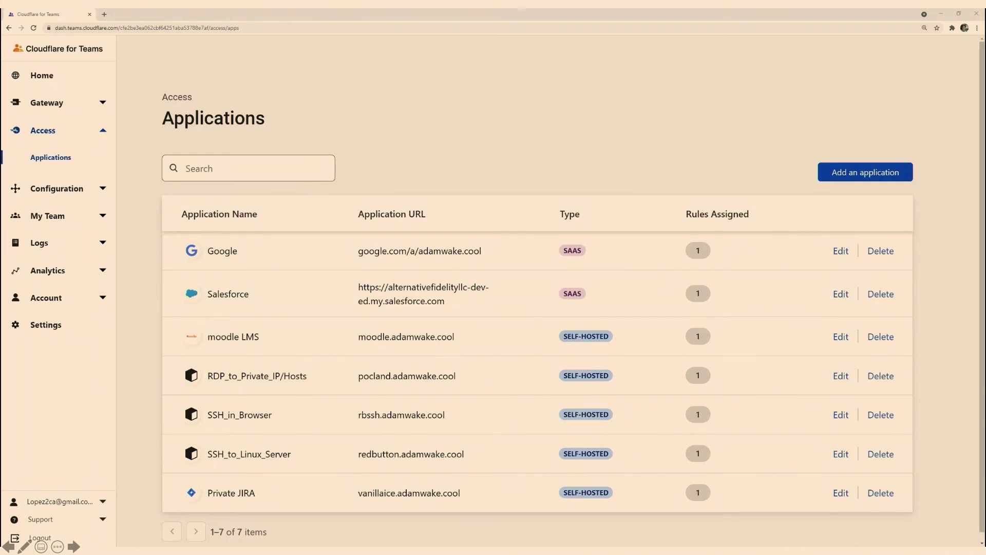
Open the SSH_to_Linux_Server application for editing and examine its CORS and cookie settings.
left_click(840, 454)
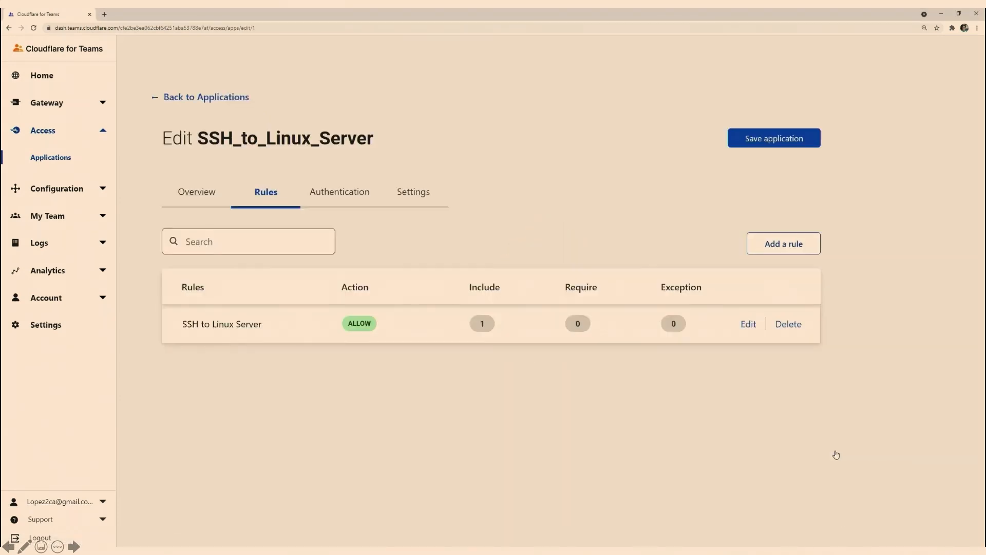
left_click(424, 204)
scroll(446, 301, "down", 5)
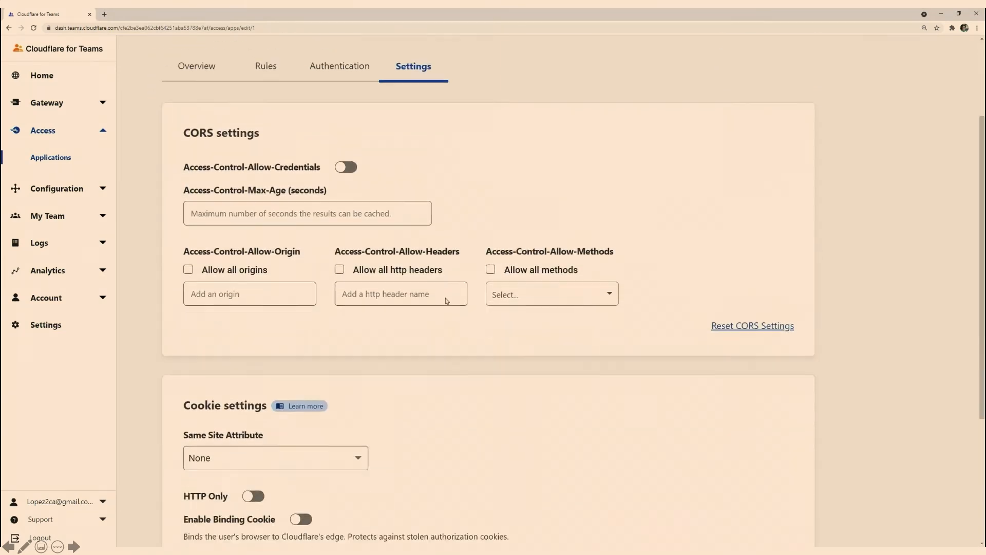
scroll(446, 301, "down", 2)
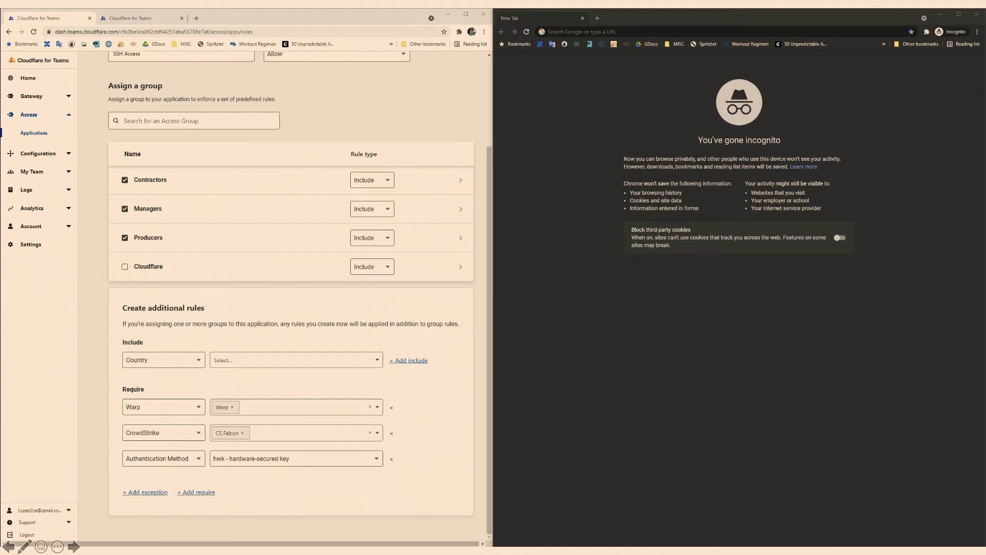
Check the WARP client's connection status and switch to the second Cloudflare for Teams tab.
left_click(887, 539)
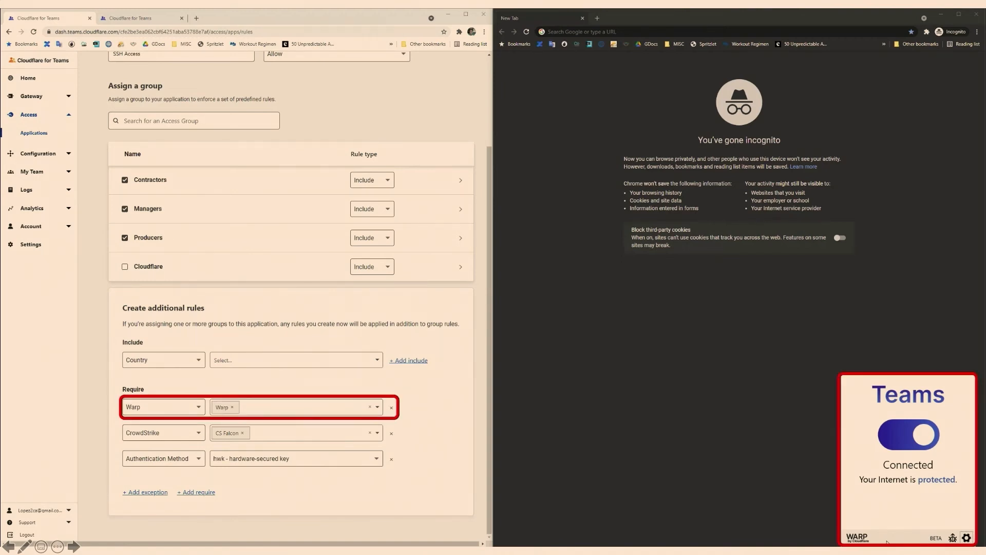
left_click(107, 20)
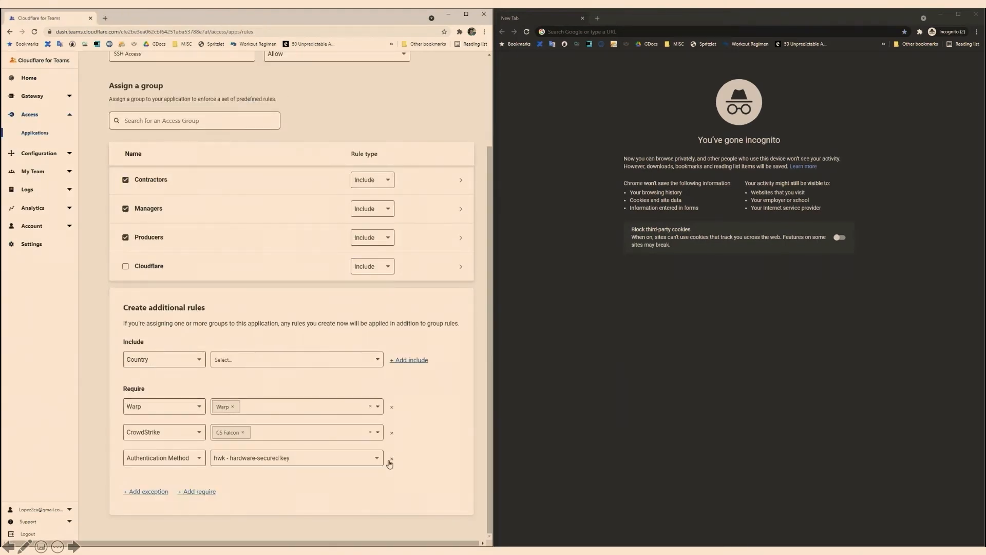
Open the SSH_in_Browser application in the incognito window and sign in through Okta with the account password.
left_click(564, 43)
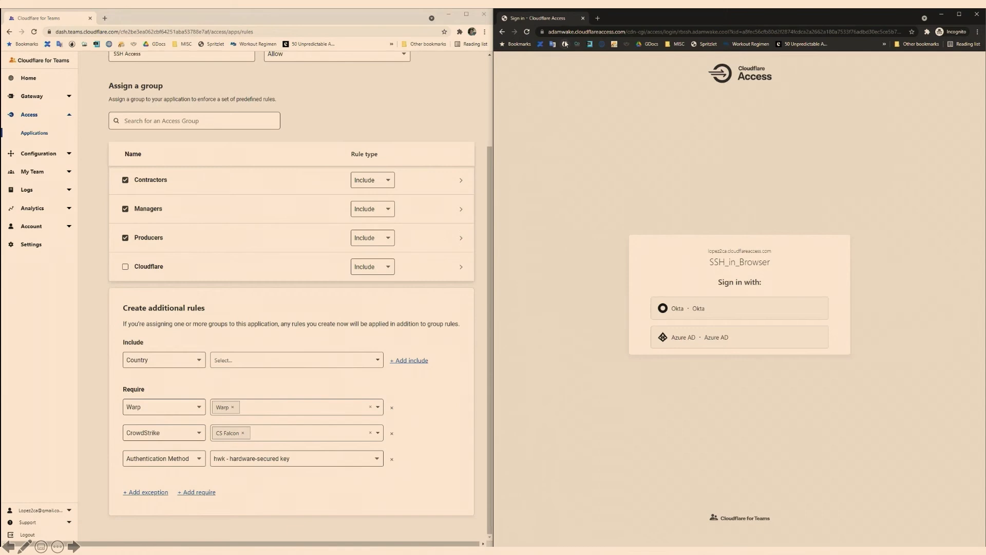
left_click(740, 311)
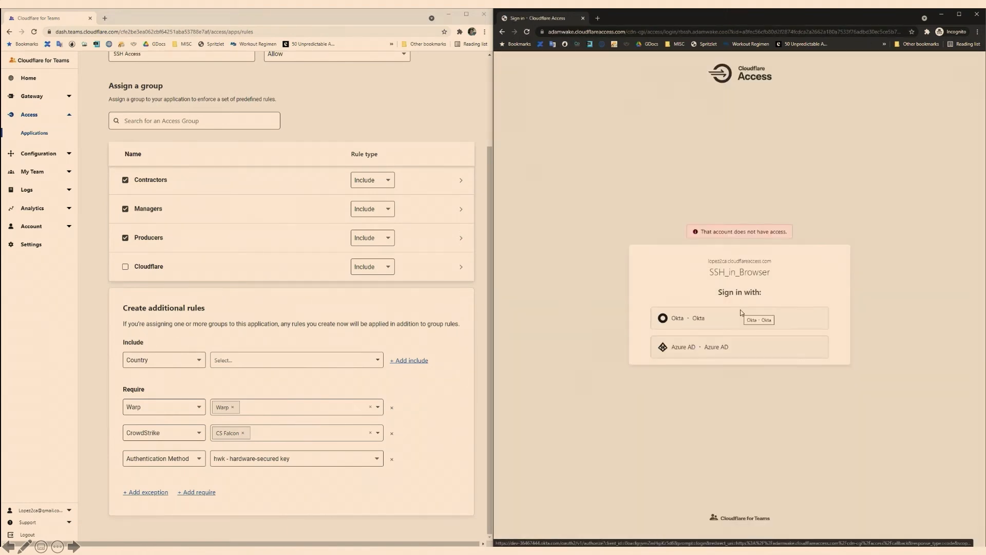
left_click(741, 311)
type("********")
key("Return")
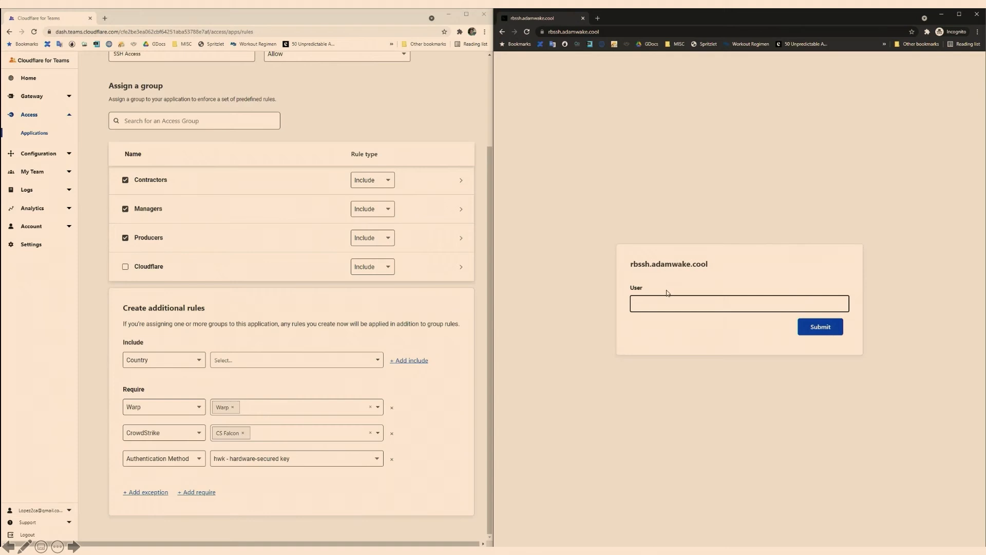
Log in to the rbssh.adamwake.cool browser terminal as user with the account password and run pwd.
type("user")
key("Return")
type("•••••")
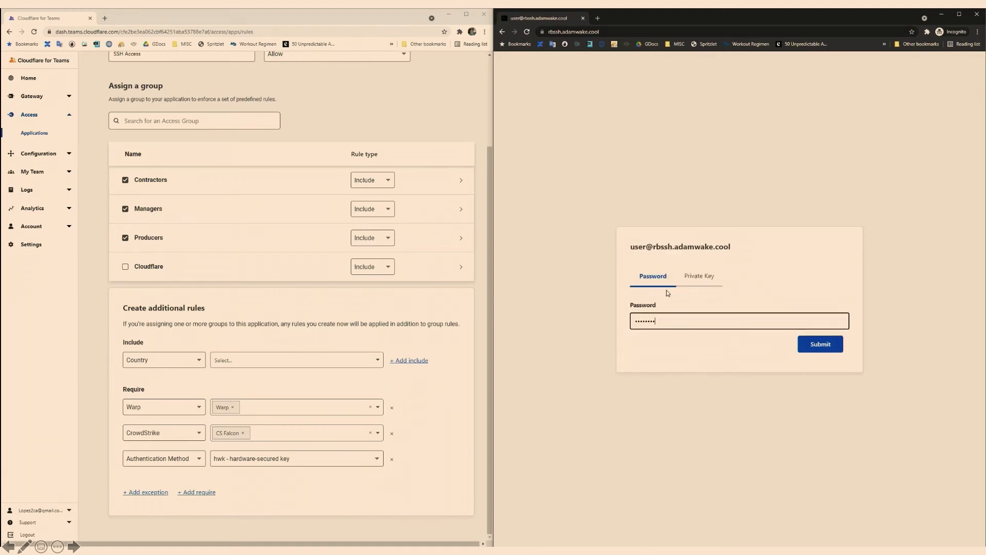
left_click(824, 352)
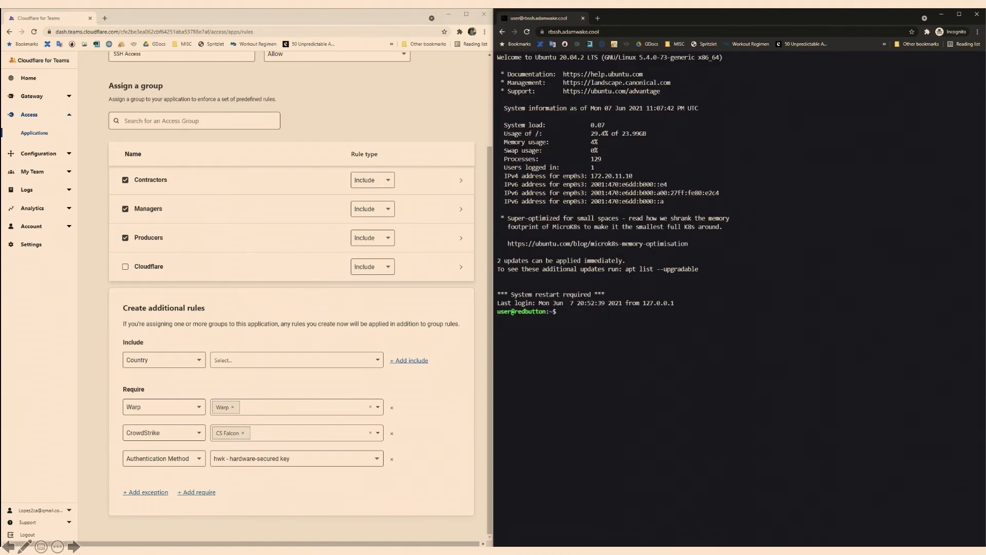
type("pwd")
key("Return")
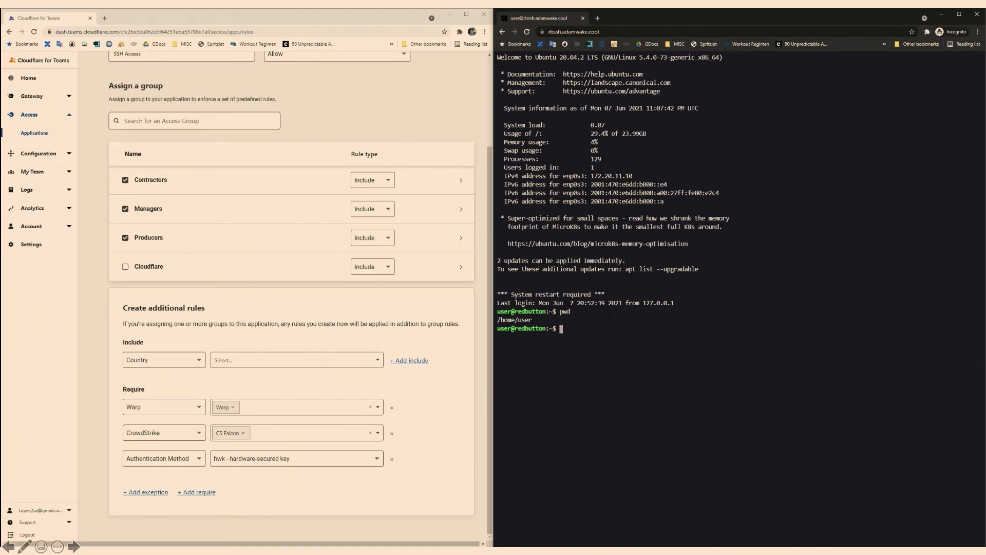